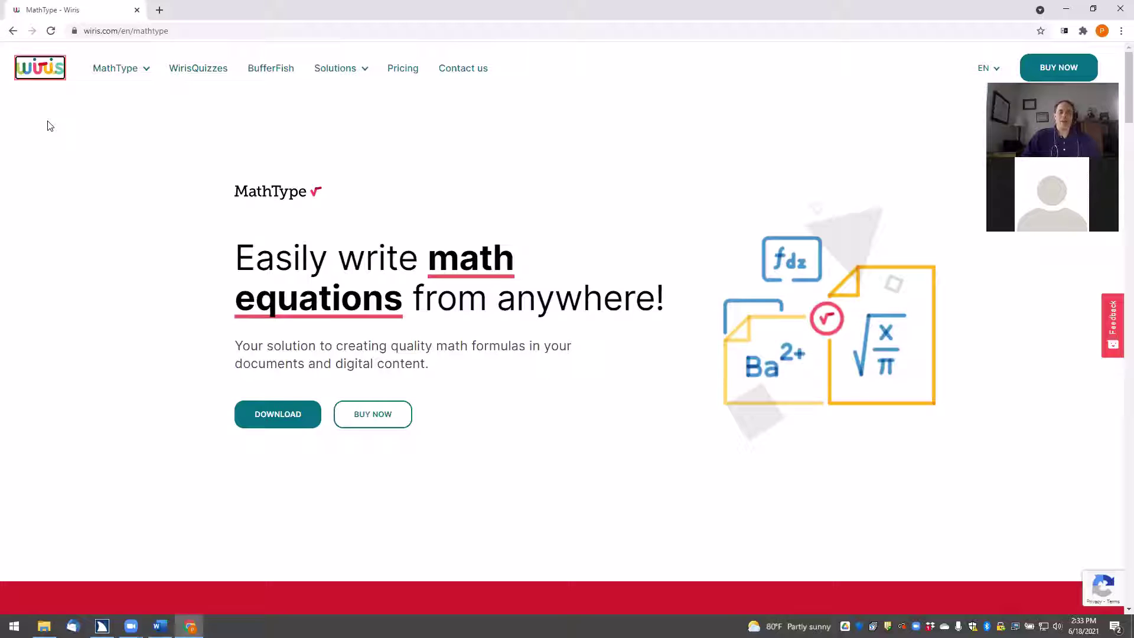
Open Microsoft Word with a new blank document.
key(super)
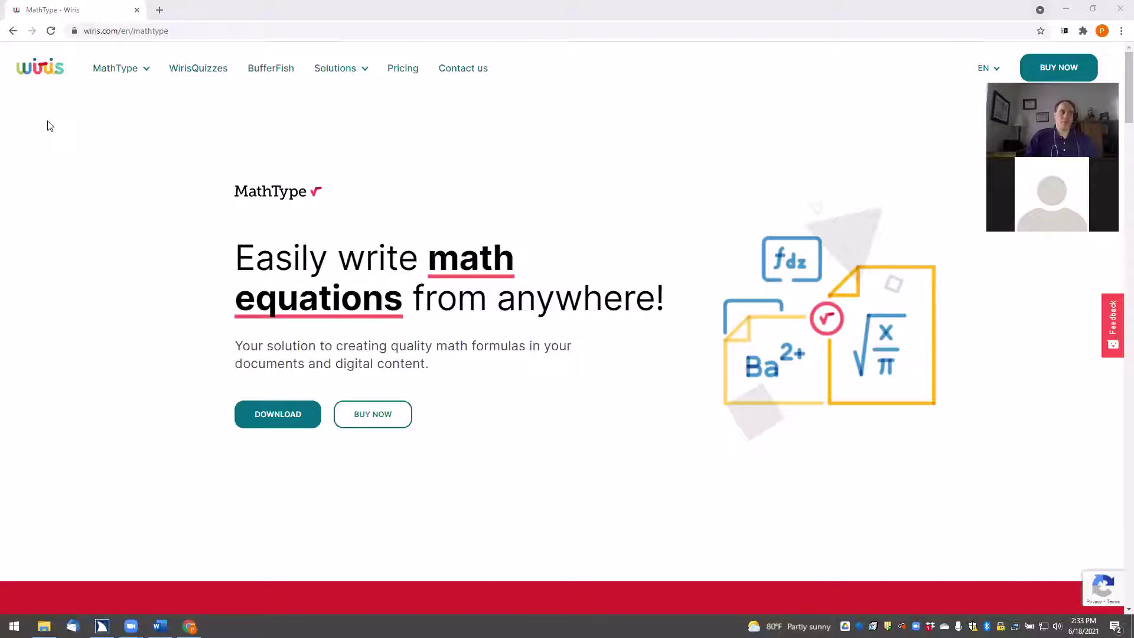
text(word)
key(Return)
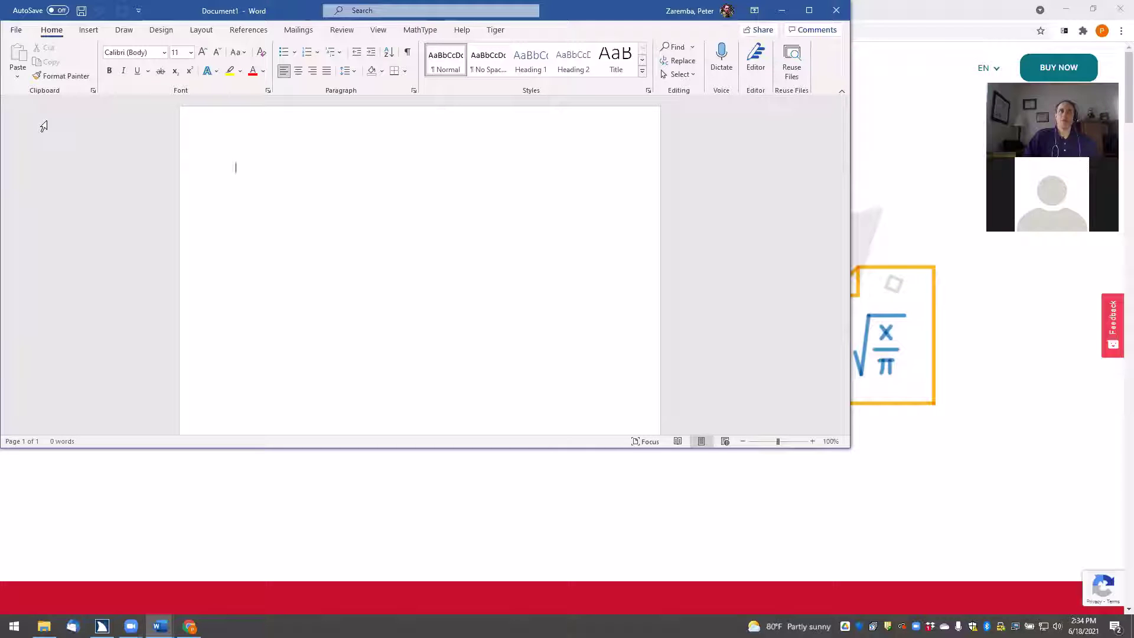
Display the MathType commands for inserting equations in the blank Word document.
key(alt)
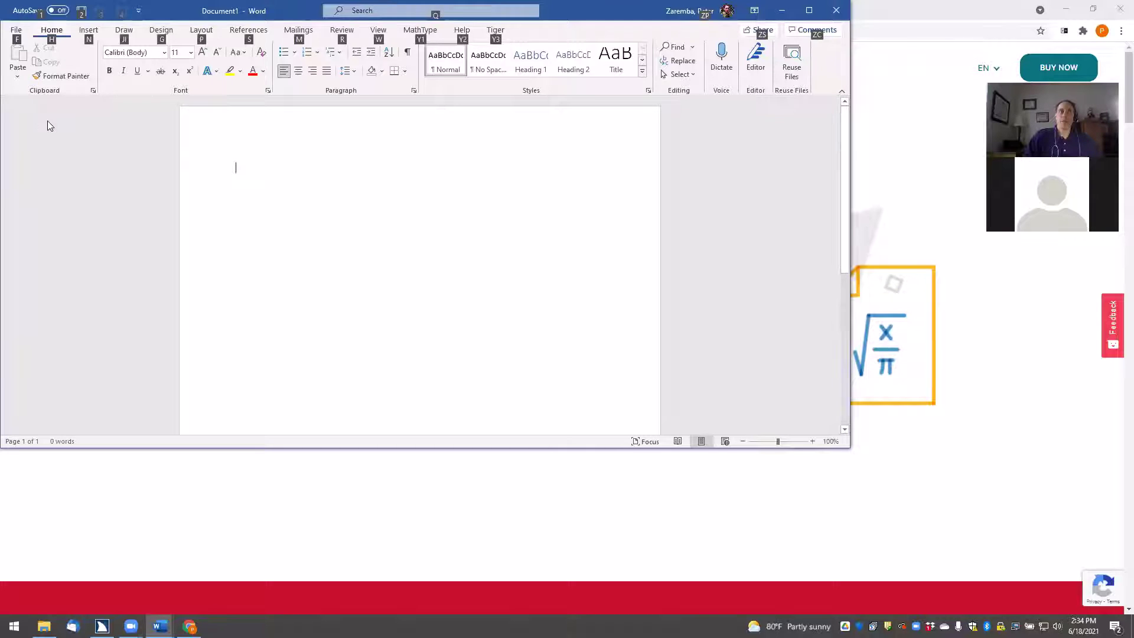
key(Right)
key(Right)
key(Right)
key(Right)
key(Right)
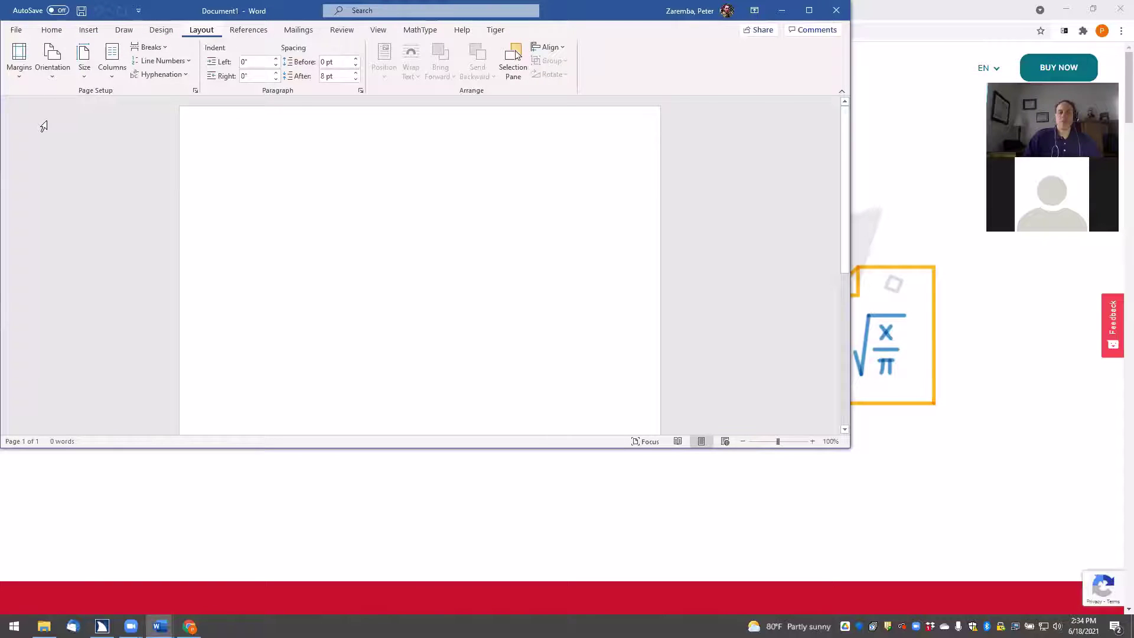
key(Right)
key(Right)
key(Right)
key(Right)
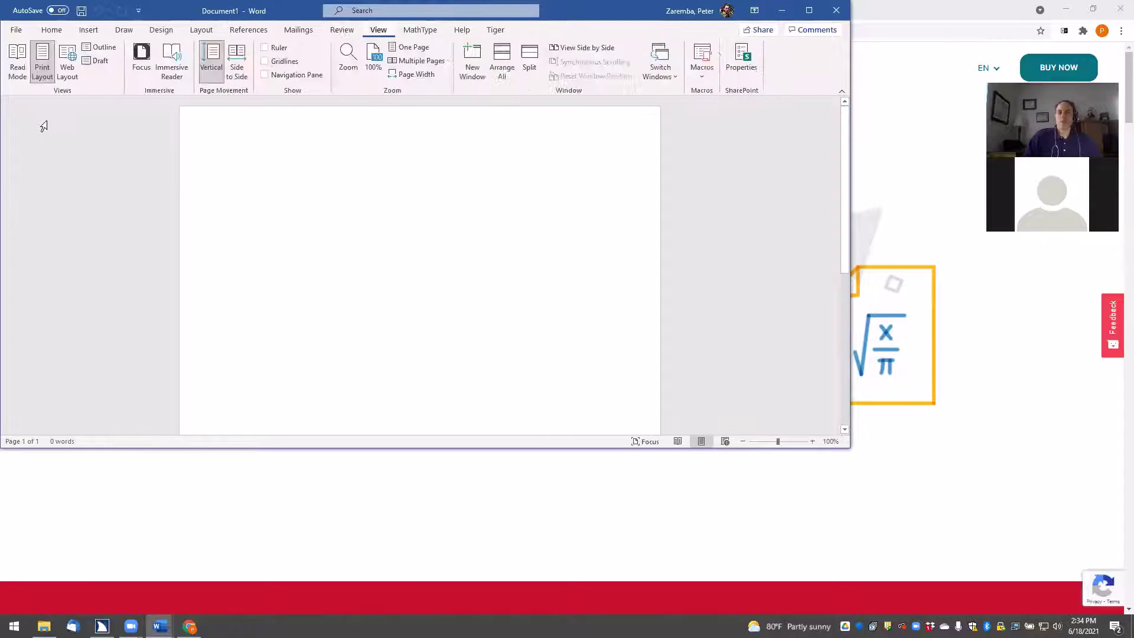
key(Right)
key(Tab)
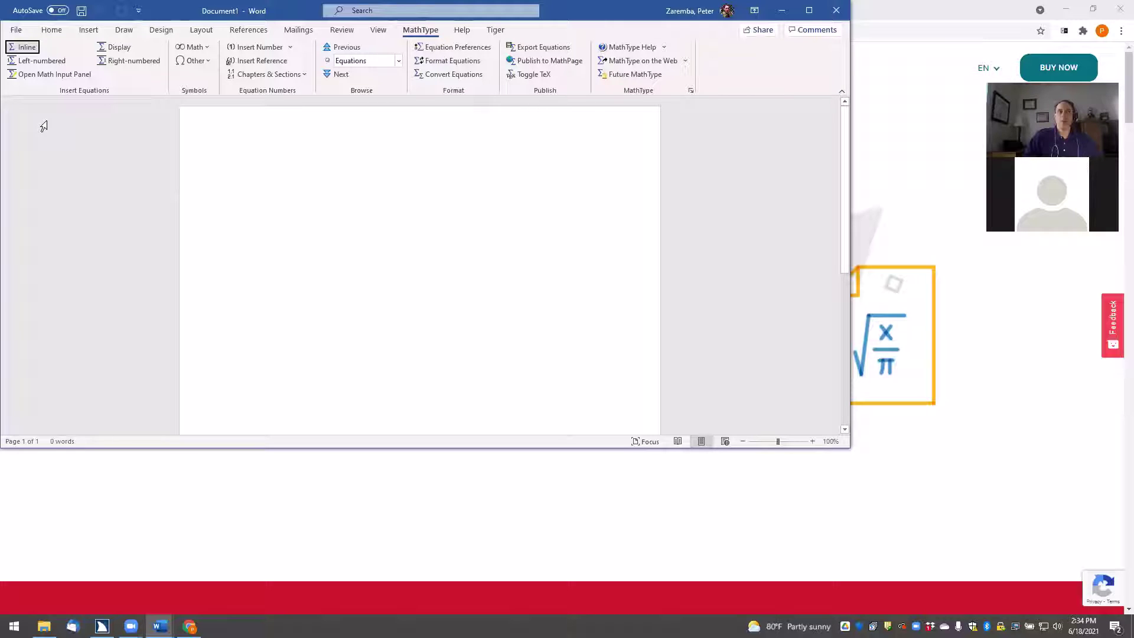
click(44, 126)
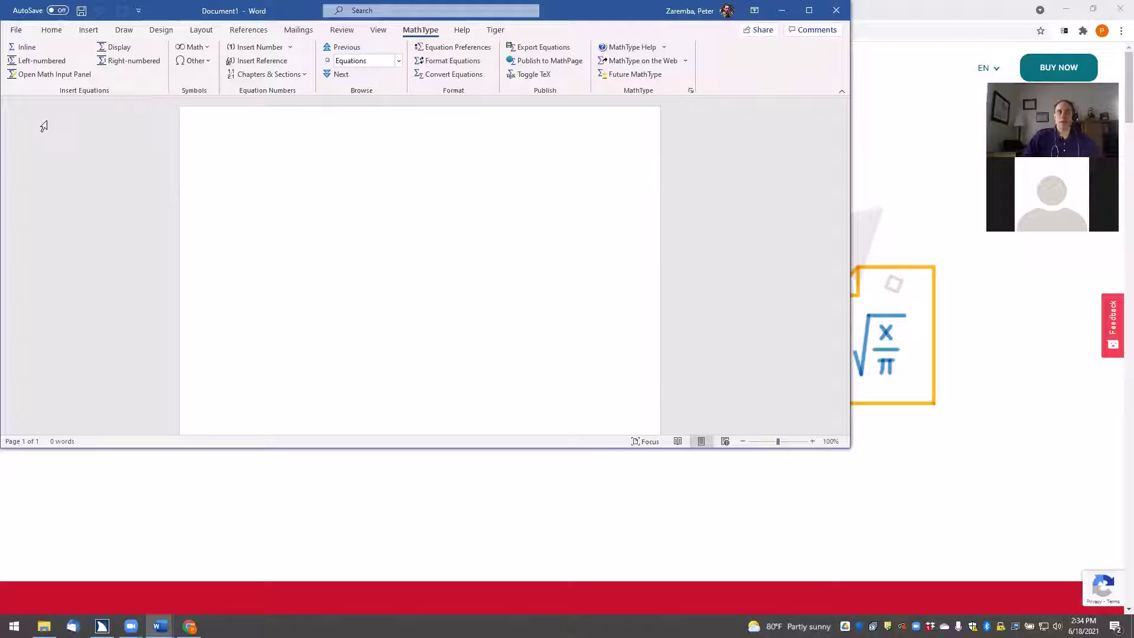
Switch to the Basic DBTWithMathType.docx instructions to review entering math in Word, and return to the blank document.
key(alt+Tab)
key(alt+Tab)
key(alt+Tab)
key(alt+Tab)
key(alt+Tab)
key(alt+Tab)
key(shift+alt+Tab)
key(shift+alt+Tab)
key(Escape)
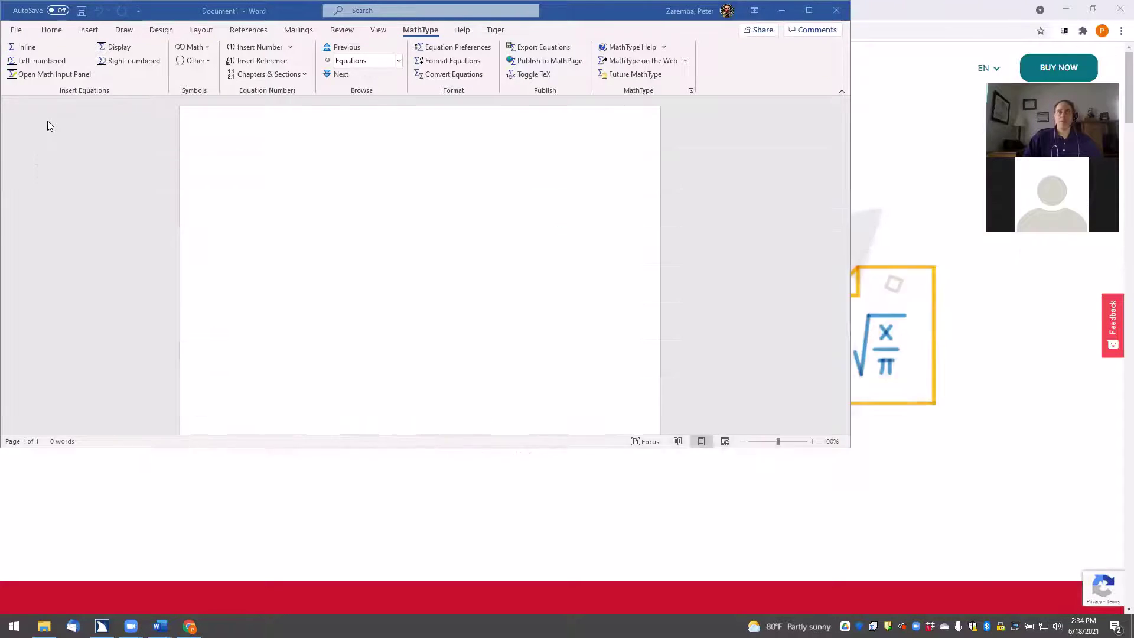
key(alt+Tab)
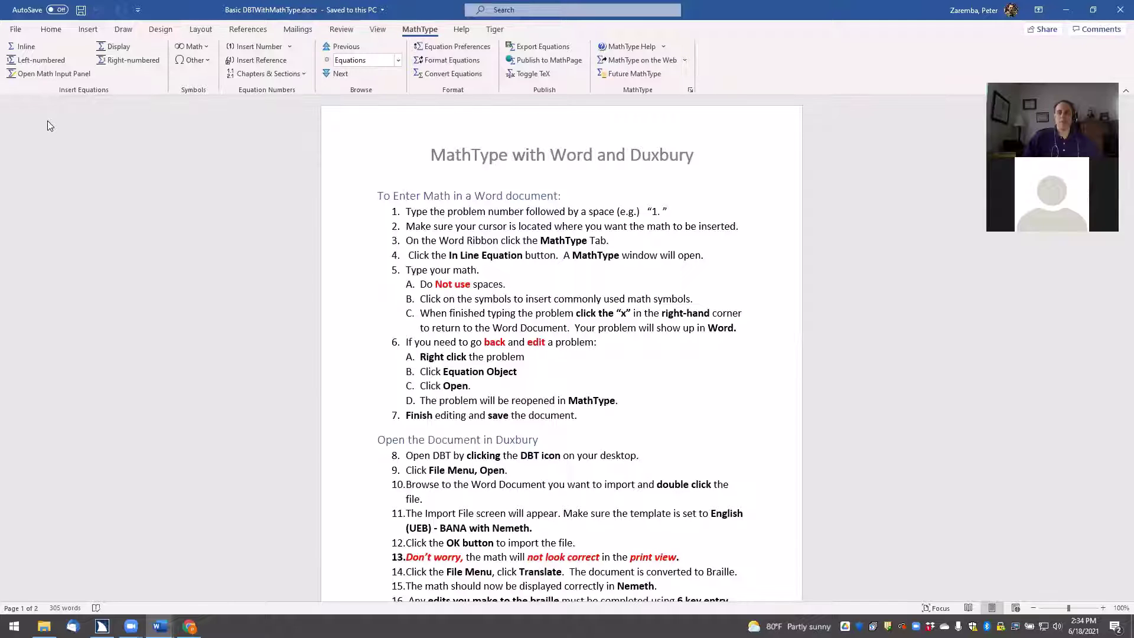
key(alt+Tab)
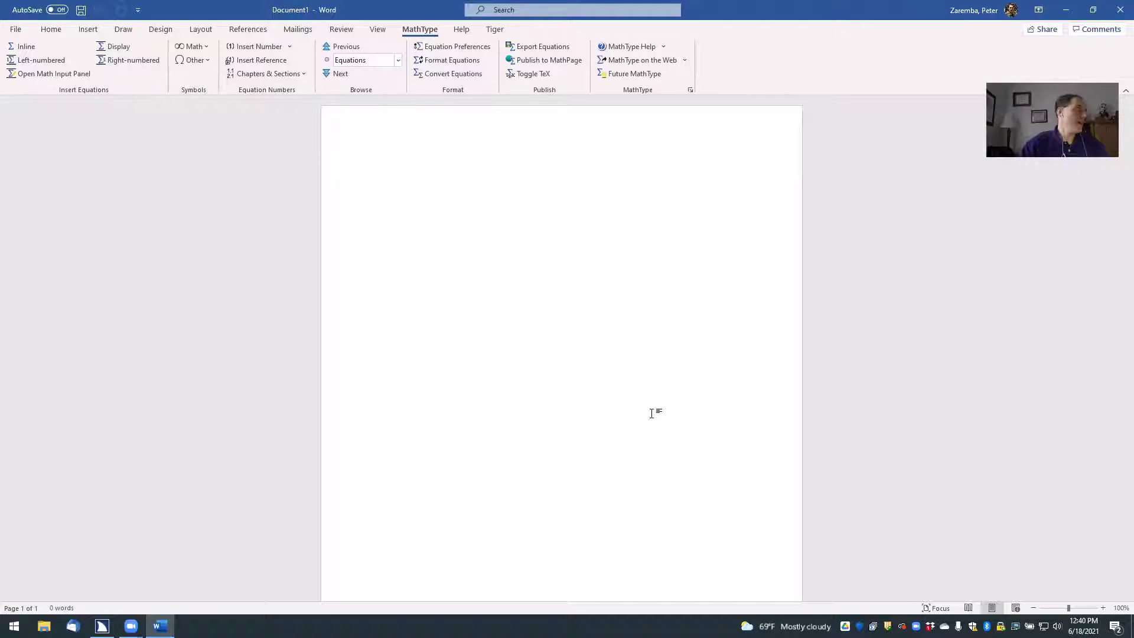
Enter the title "Homework Assignment 1" on the first line and format it as Heading 1.
text(Homework Assignment 1)
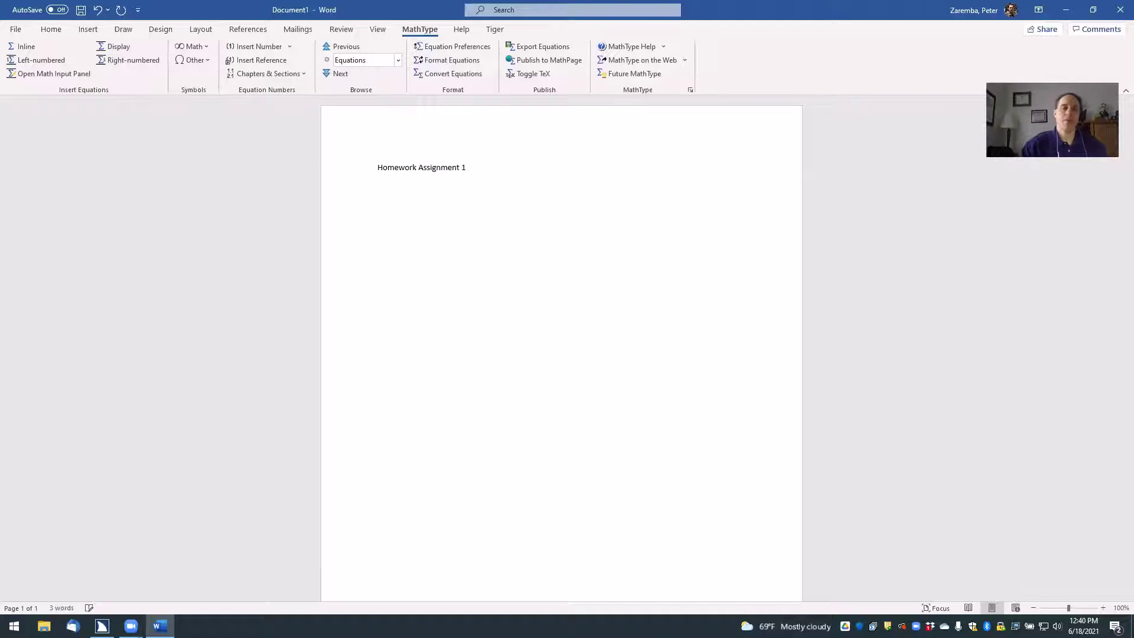
key(ctrl+alt+1)
key(Return)
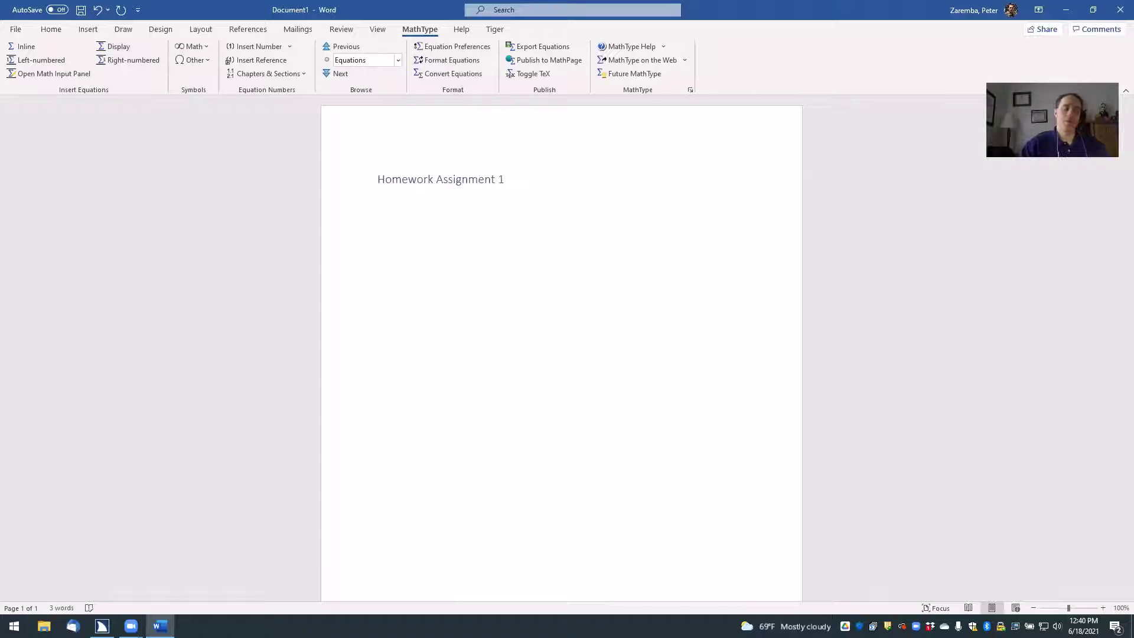
Write "Solve the below math problems. Show all work to receive full credit." under the heading and start a new line below it.
text(Solve the bel)
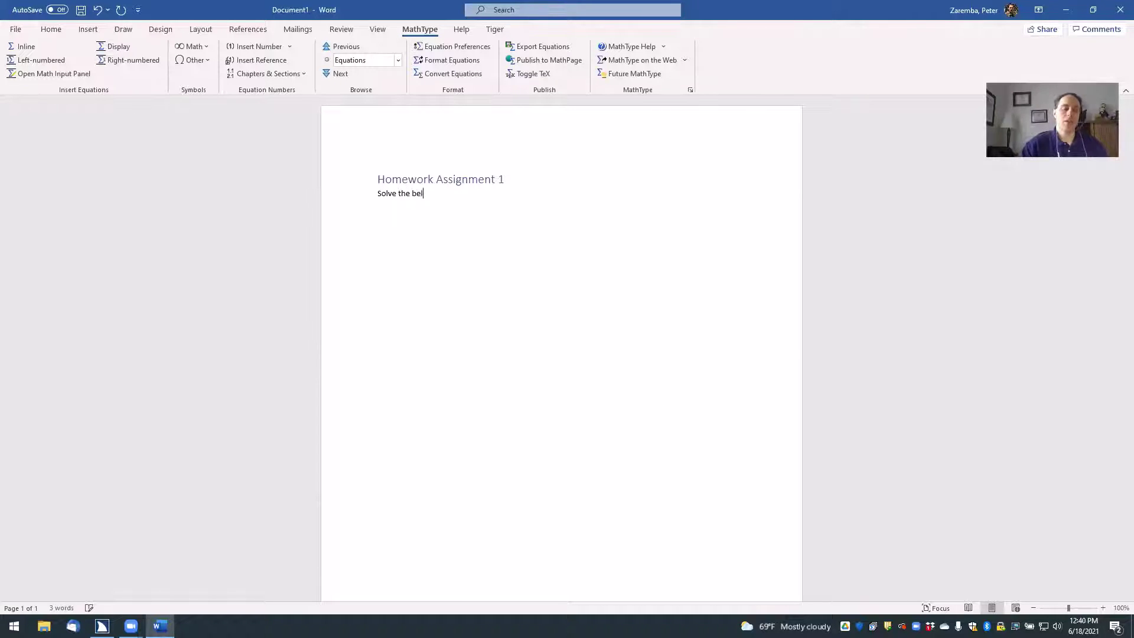
text(ow math problem)
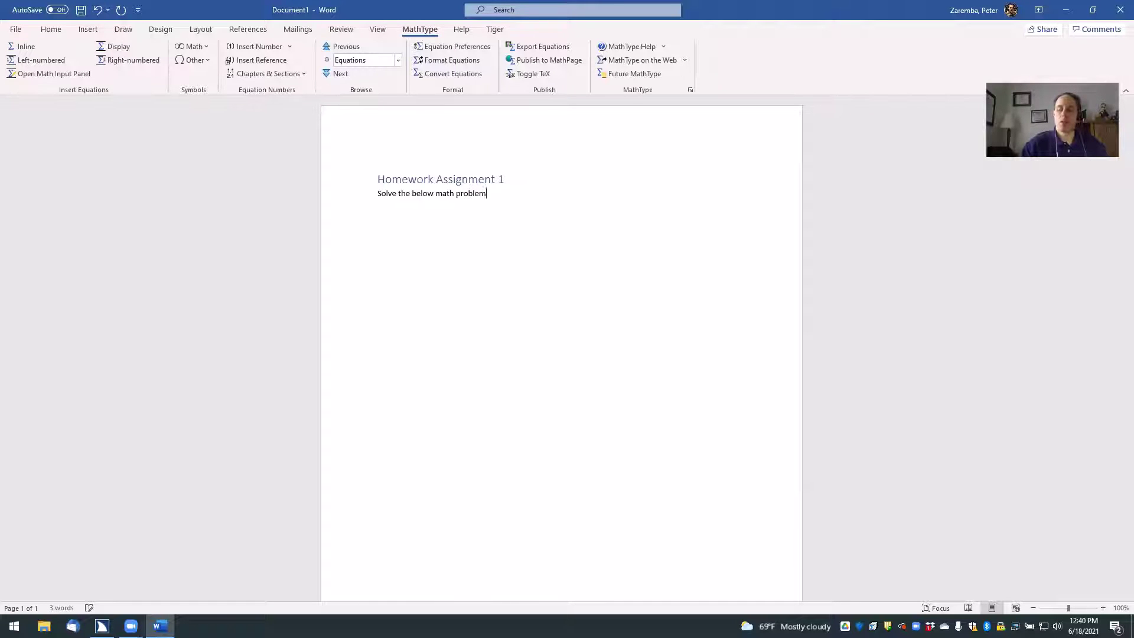
text(s. Show all work )
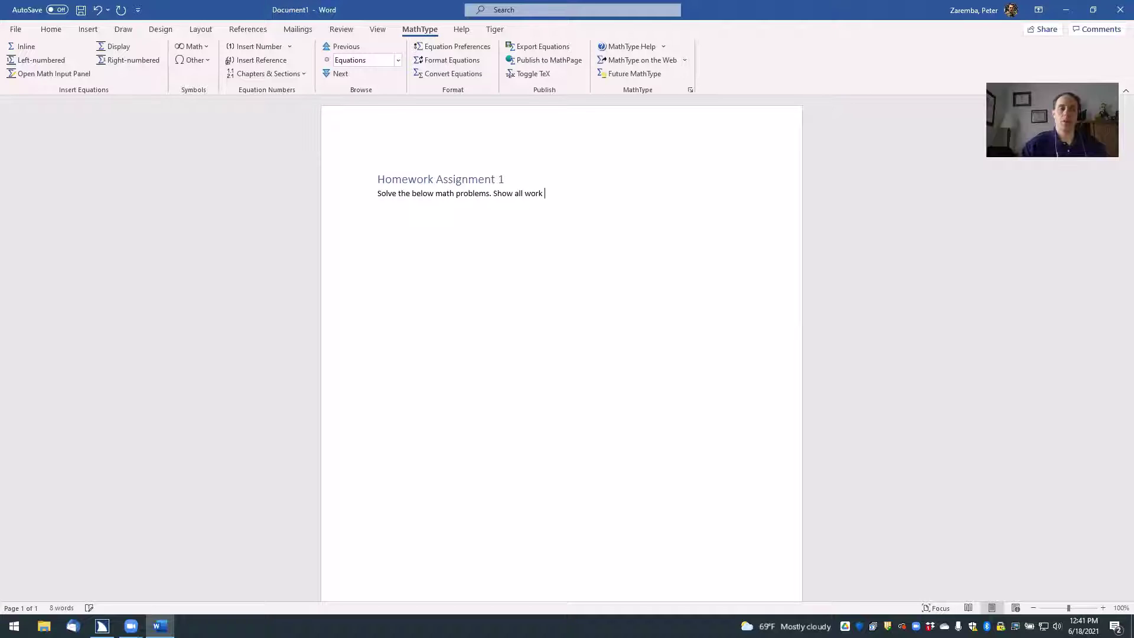
text(to receive full credit.)
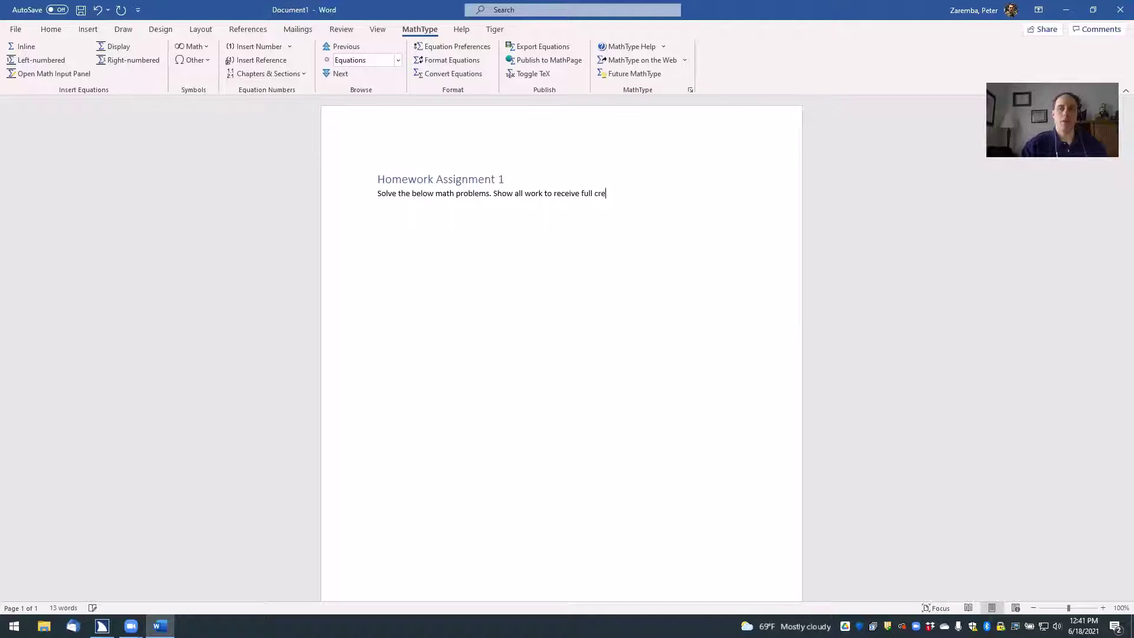
click(504, 179)
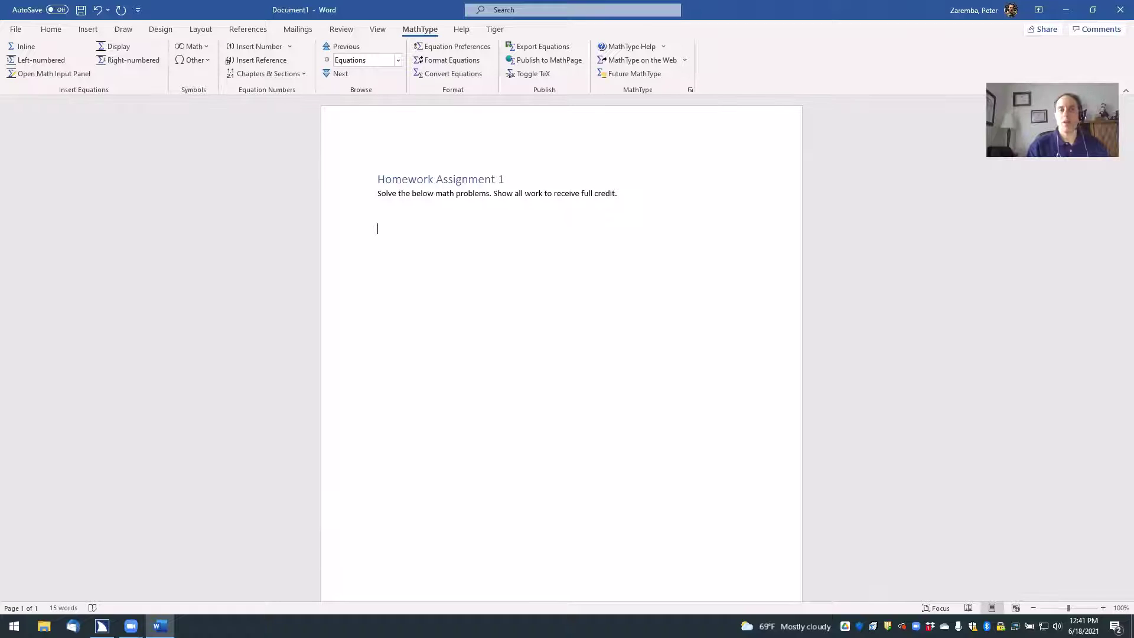
Start a numbered list below the instructions and insert the inline MathType equation 10+25= as problem 1.
text(1.)
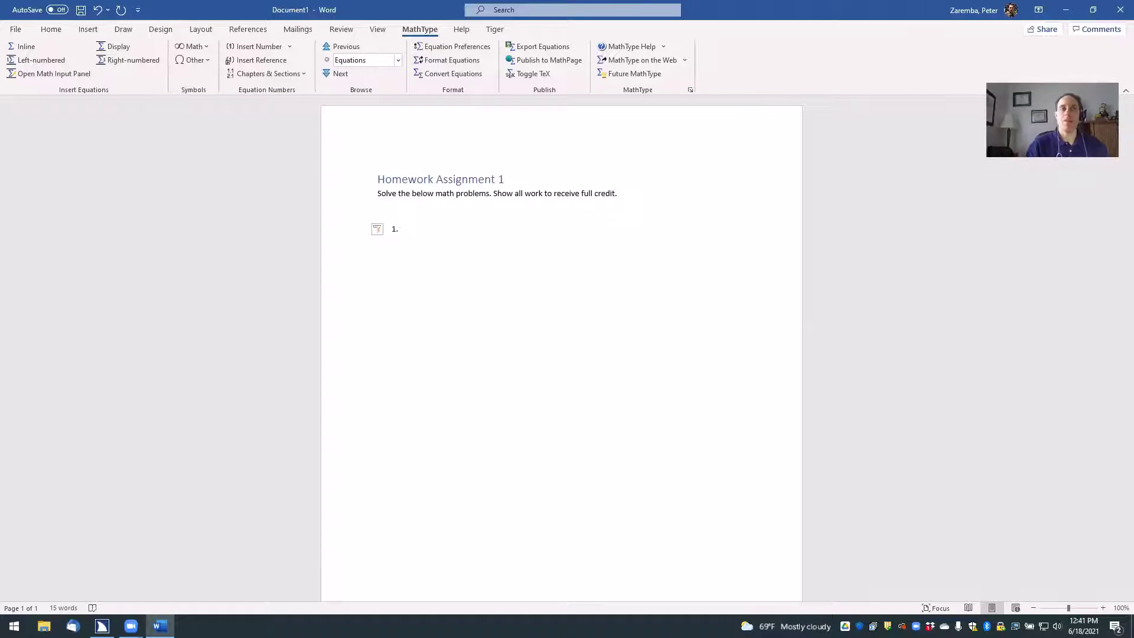
key(alt)
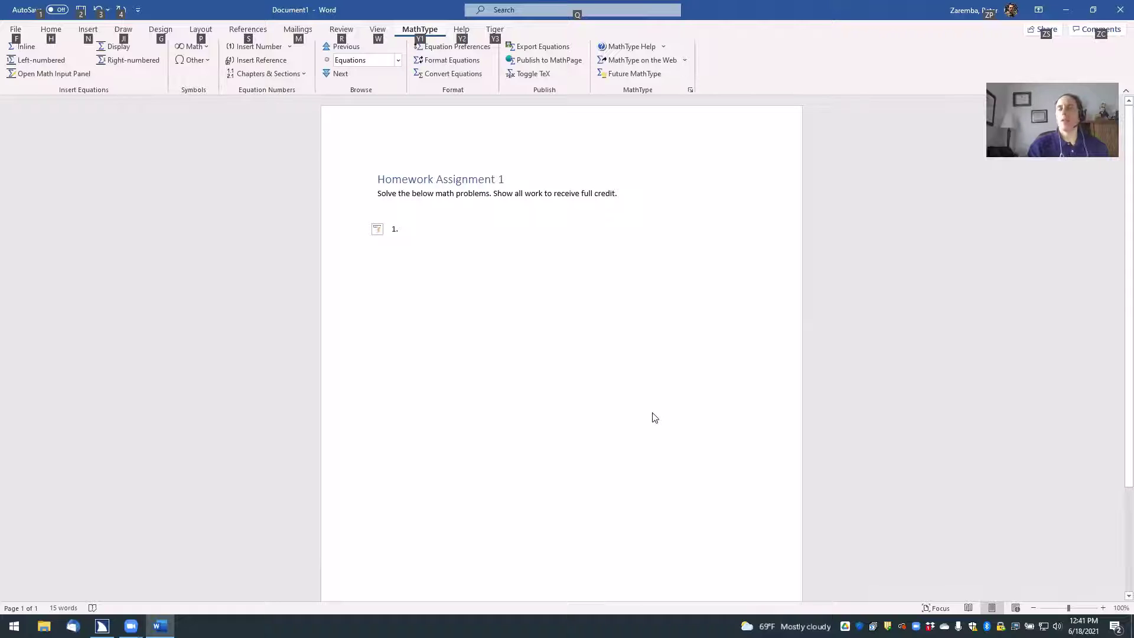
key(Down)
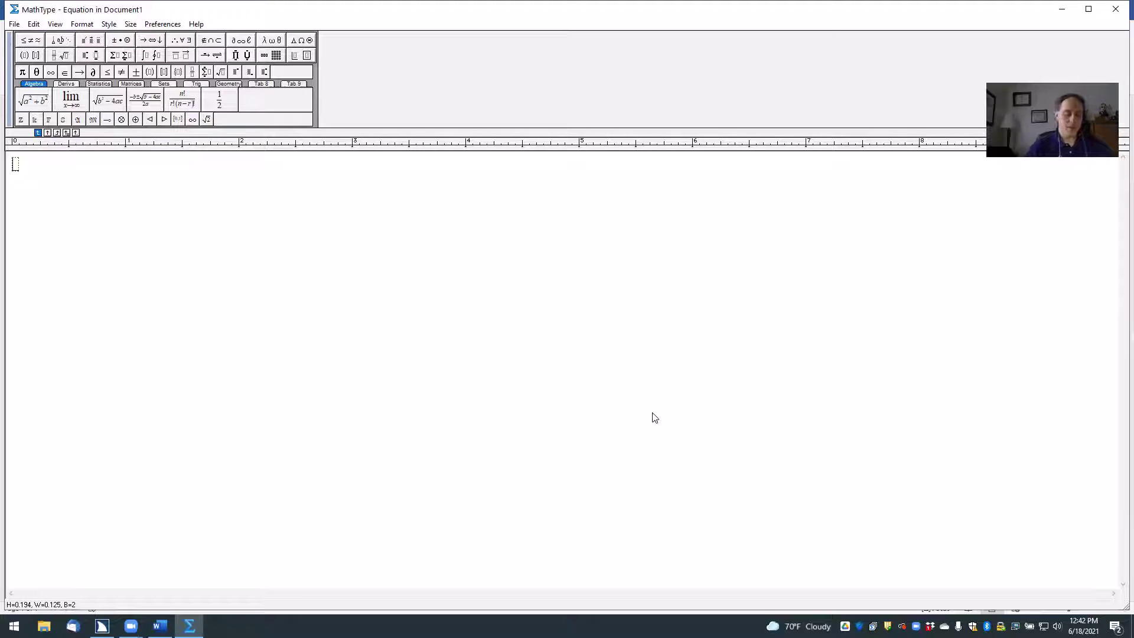
text(10)
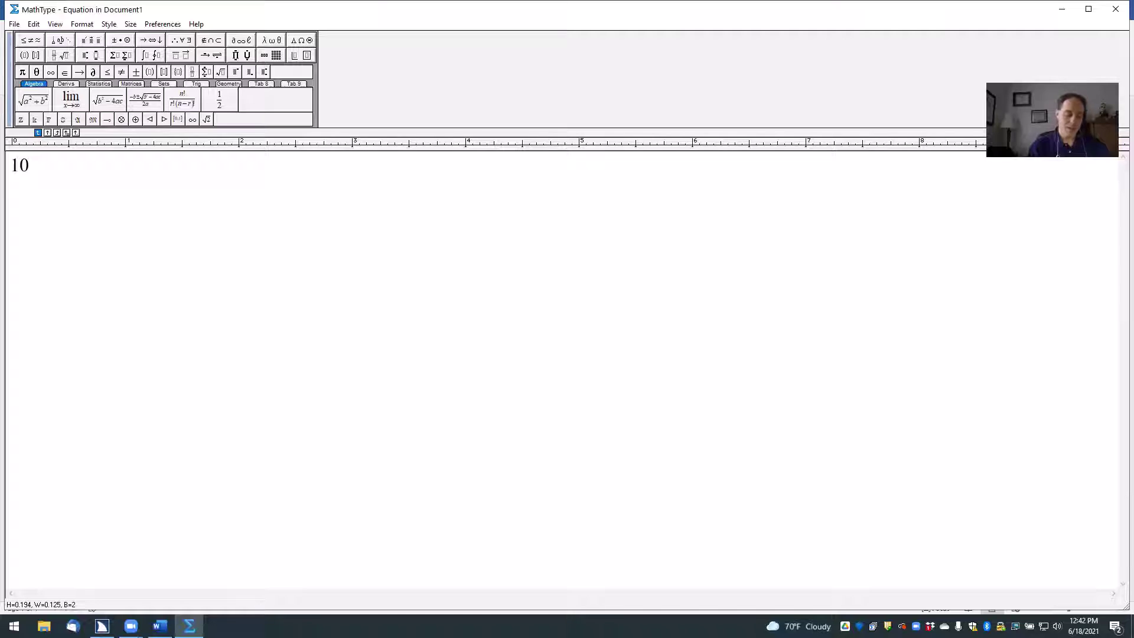
text(+25)
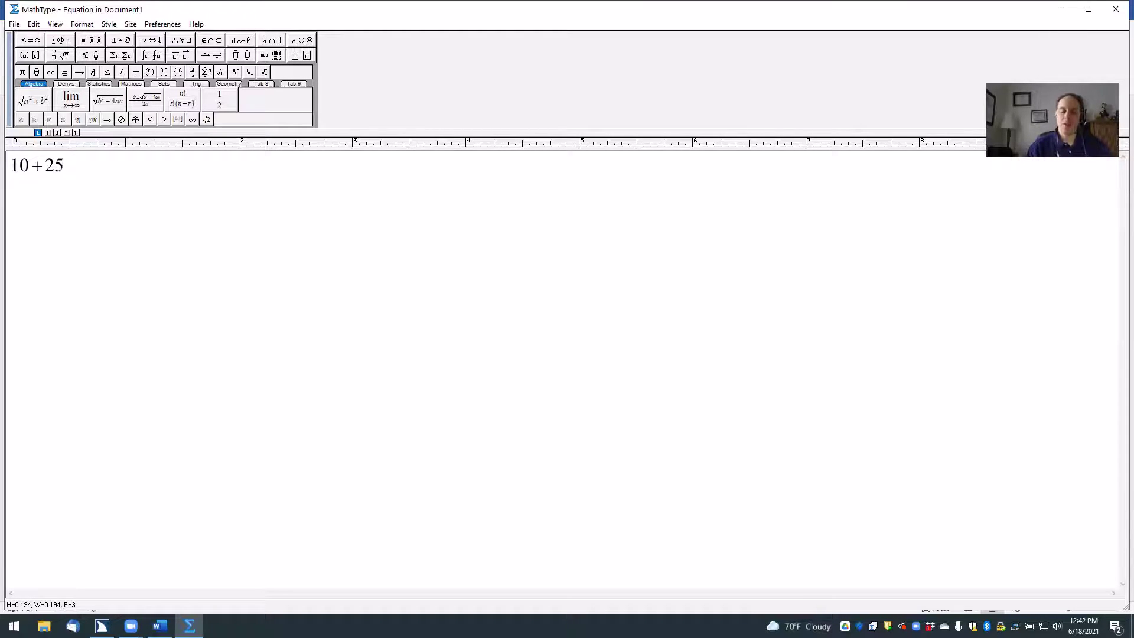
text(=)
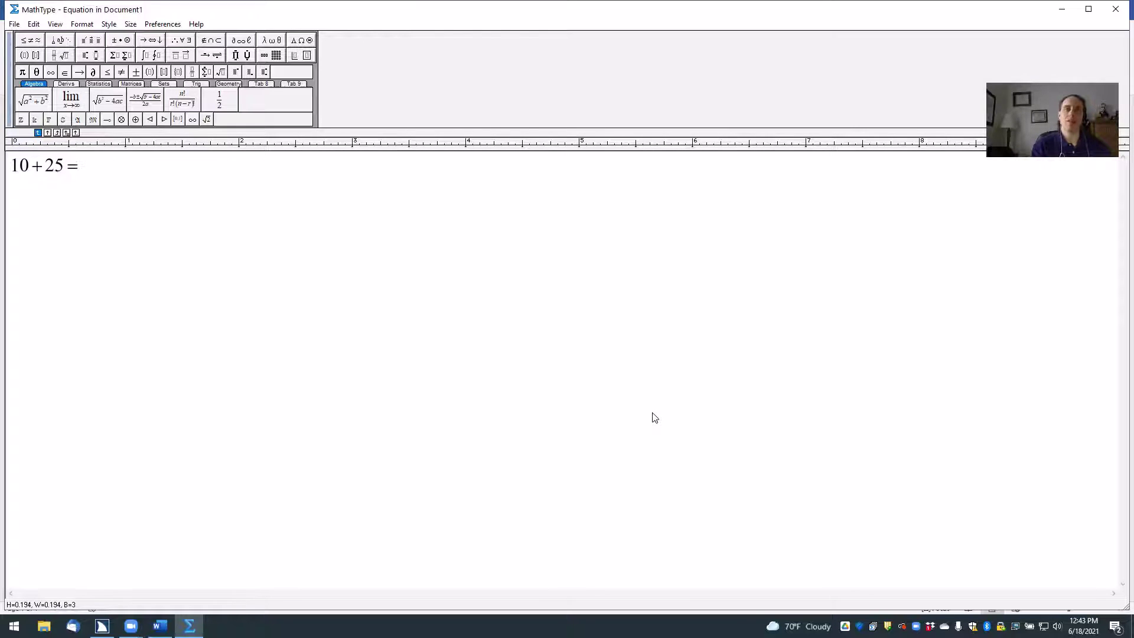
key(ctrl+F4)
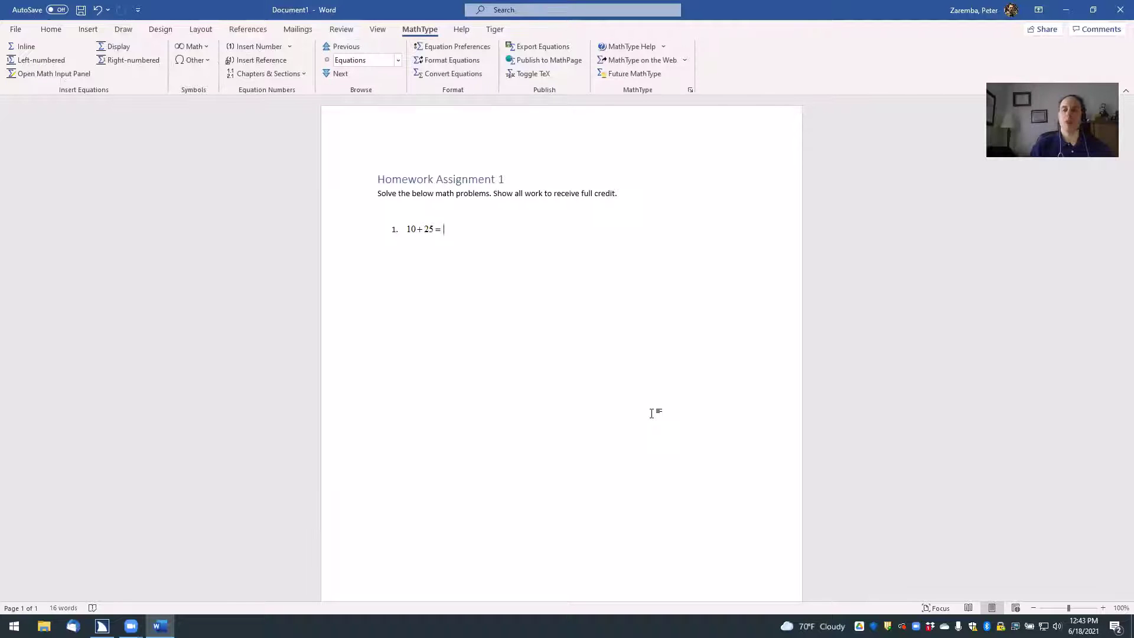
Add problem 2 to the list and begin its inline MathType equation with the mixed number 2 1/4, built with a fraction template.
key(Return)
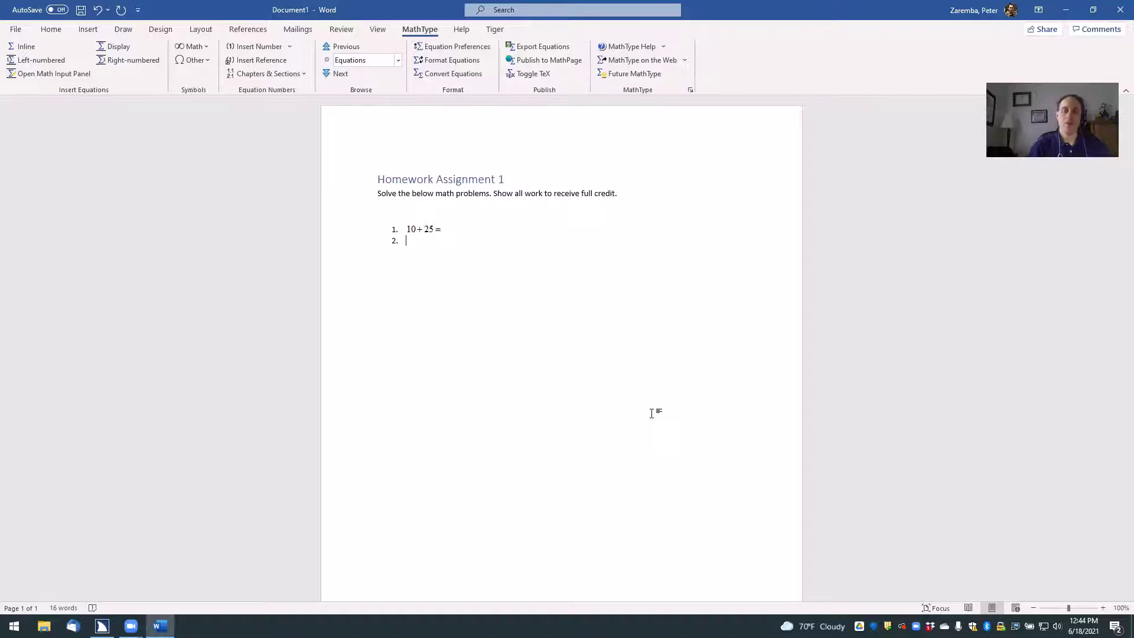
key(alt)
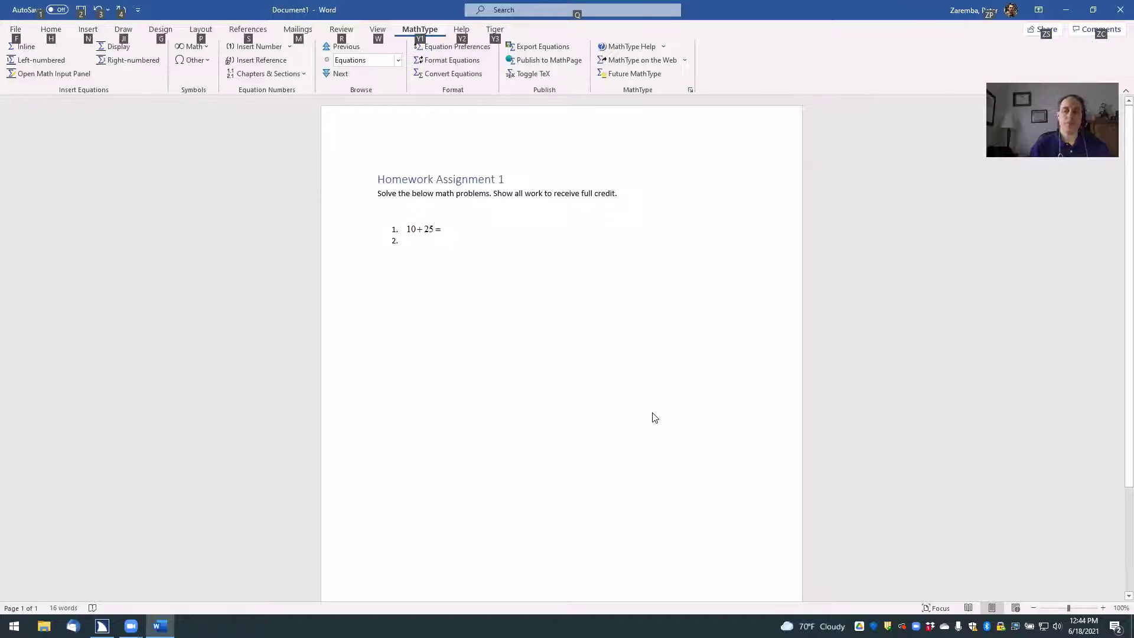
key(Down)
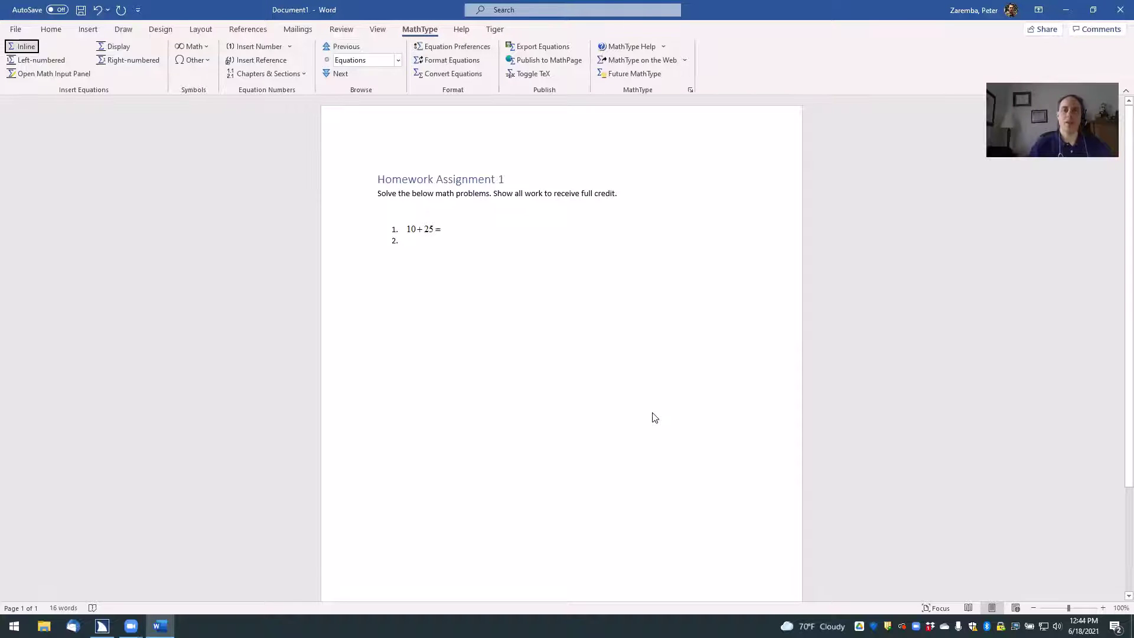
key(Return)
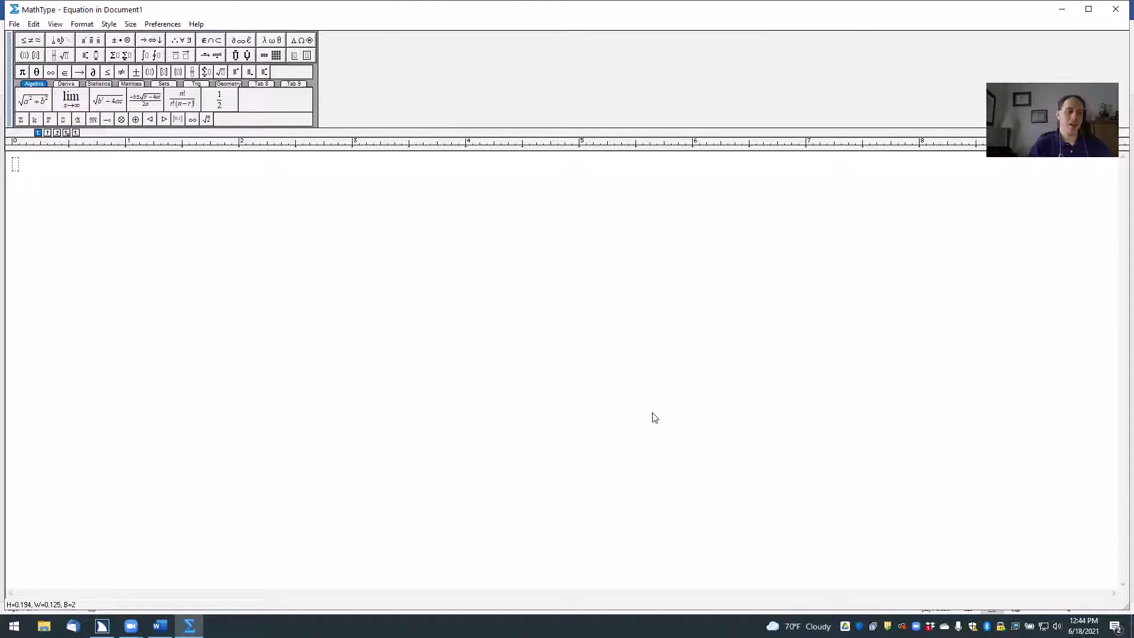
text(2)
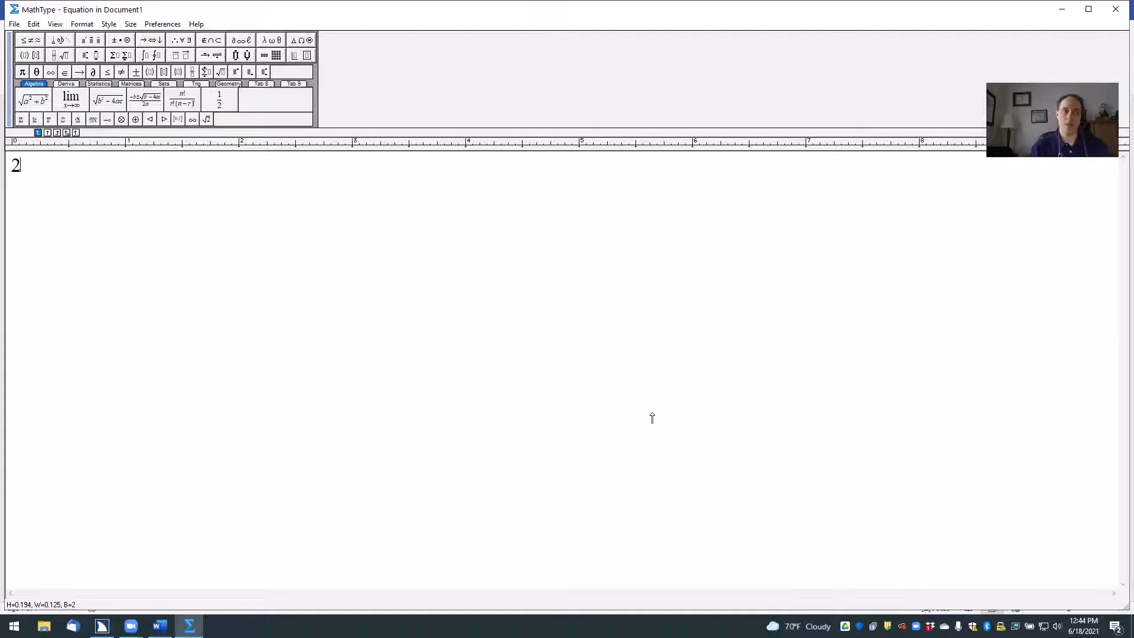
key(ctrl+f)
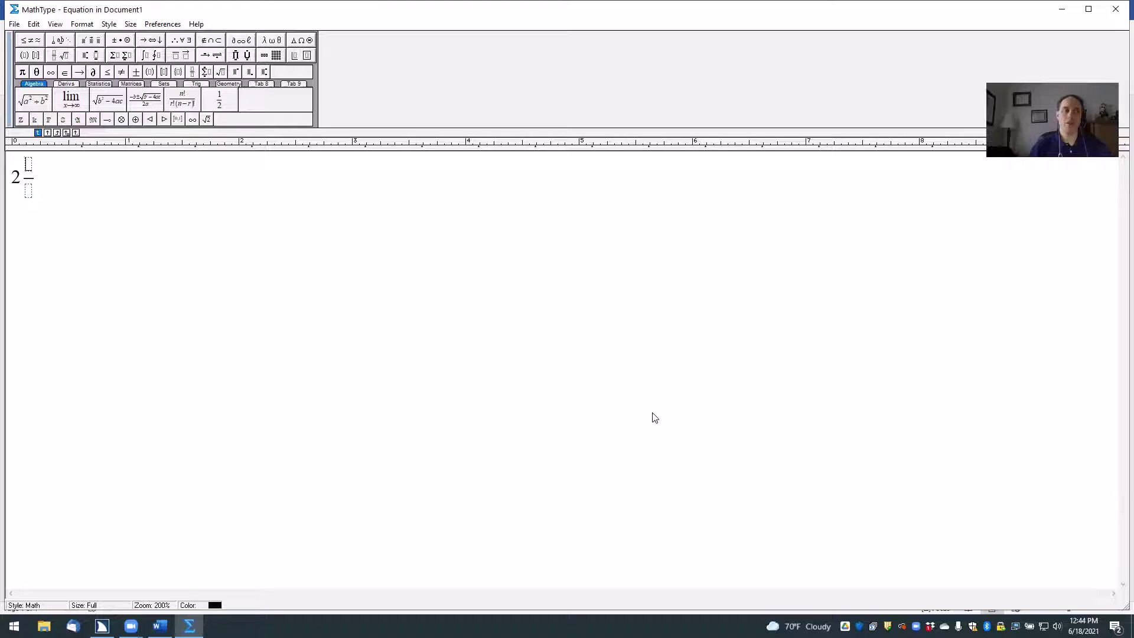
text(1)
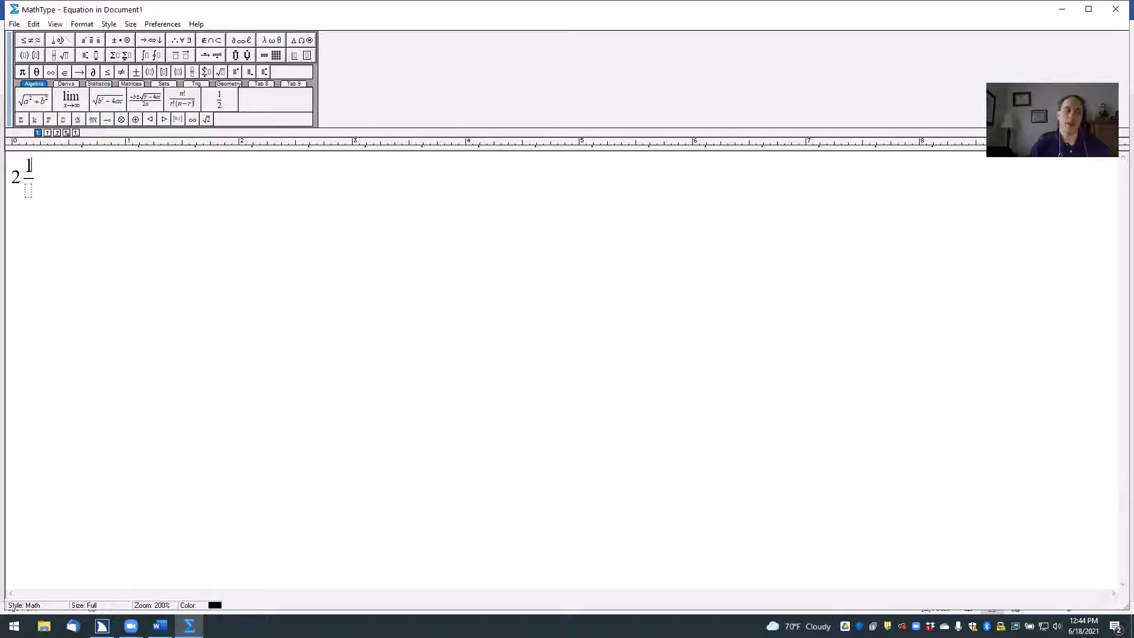
key(Tab)
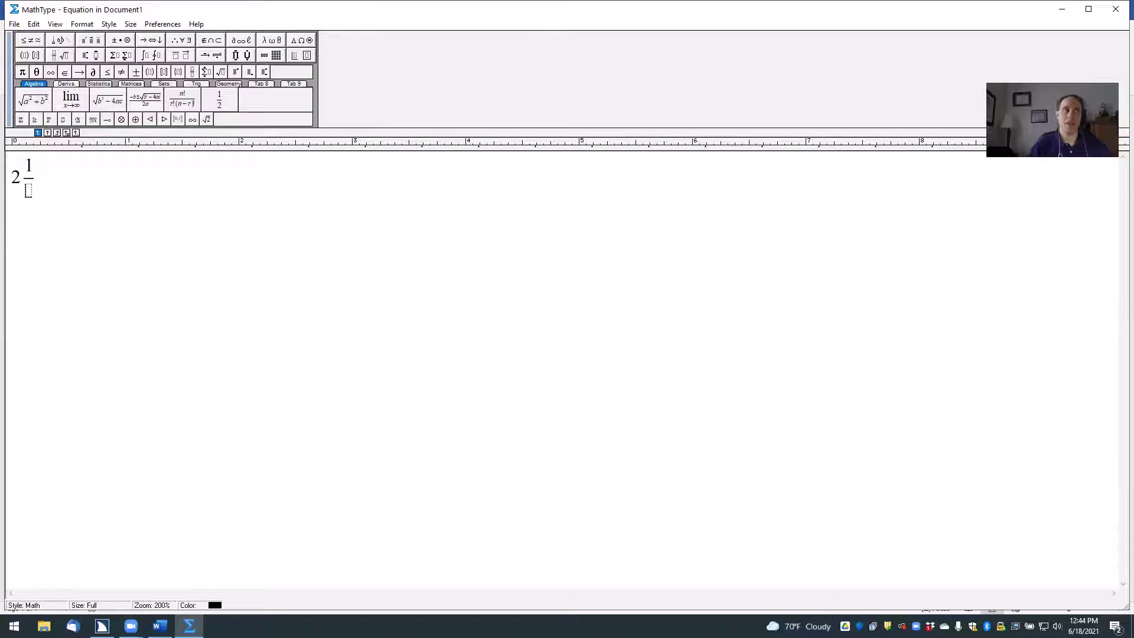
text(4)
key(Tab)
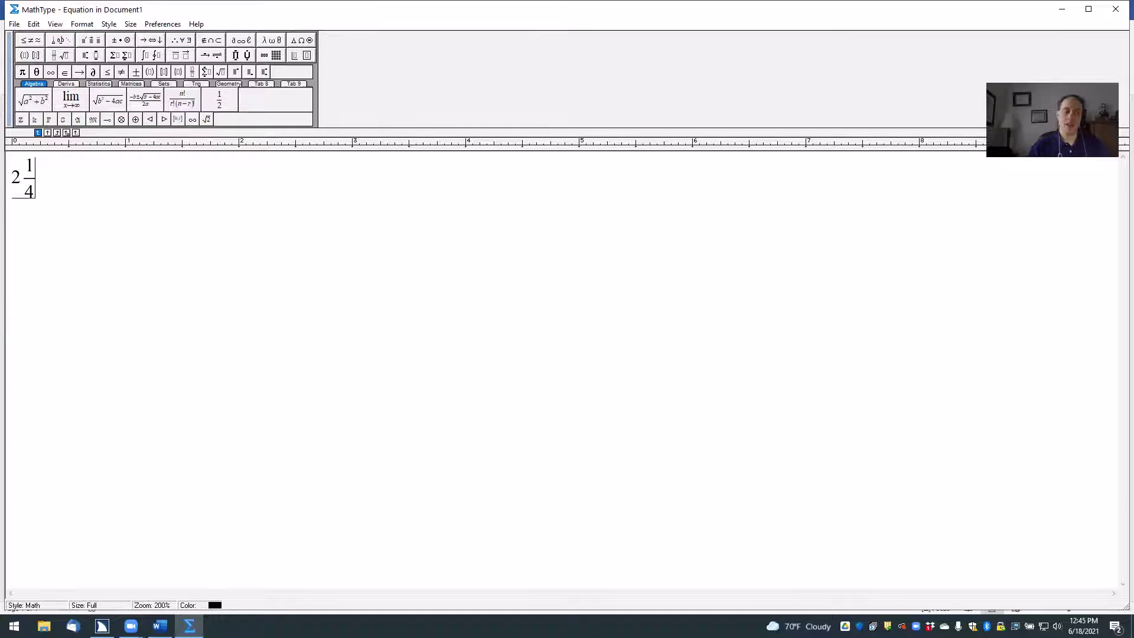
Extend the equation with a plus sign and the mixed number 4 2/4, leaving the insertion point after the fraction.
text(+4)
key(ctrl+f)
text(2/4)
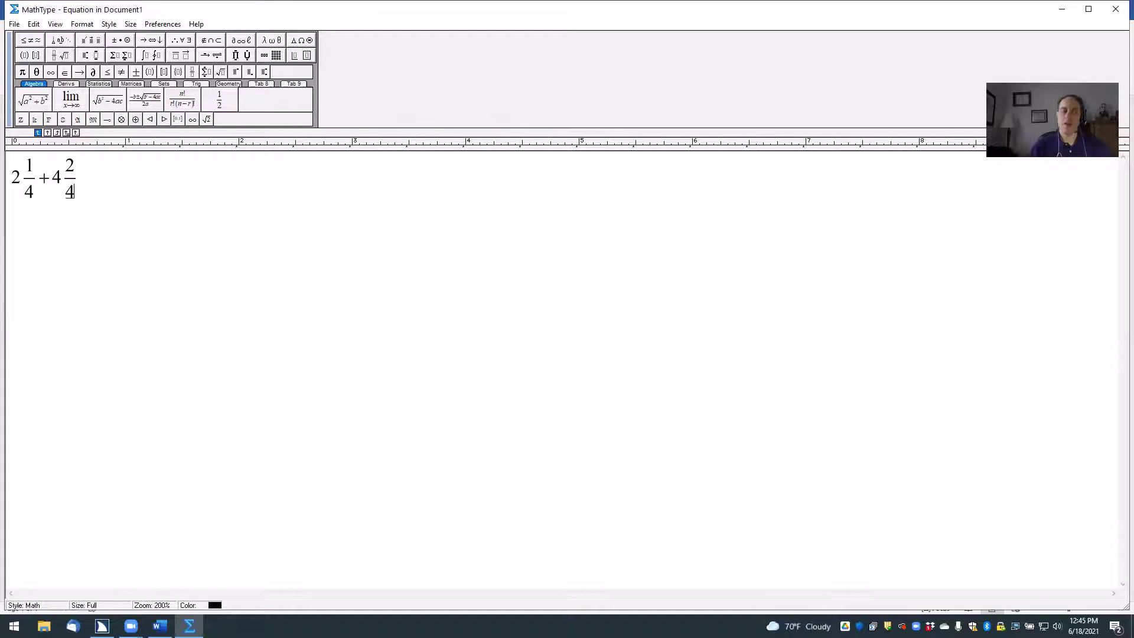
click(76, 178)
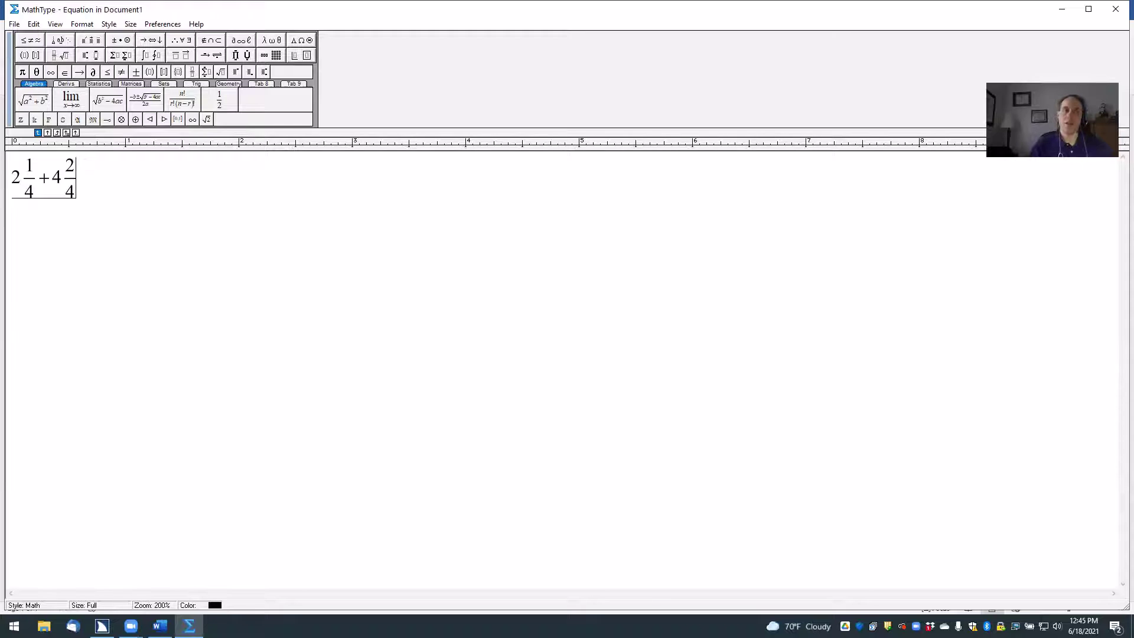
Finish problem 2's equation with an equals sign and return it to the document.
text(=)
key(ctrl+F4)
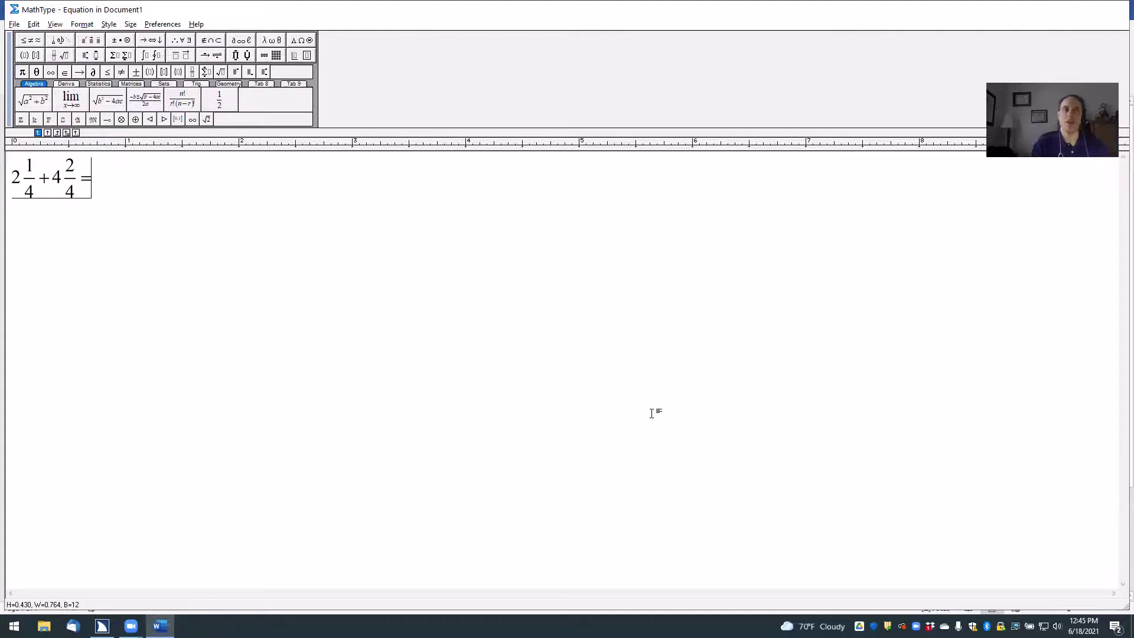
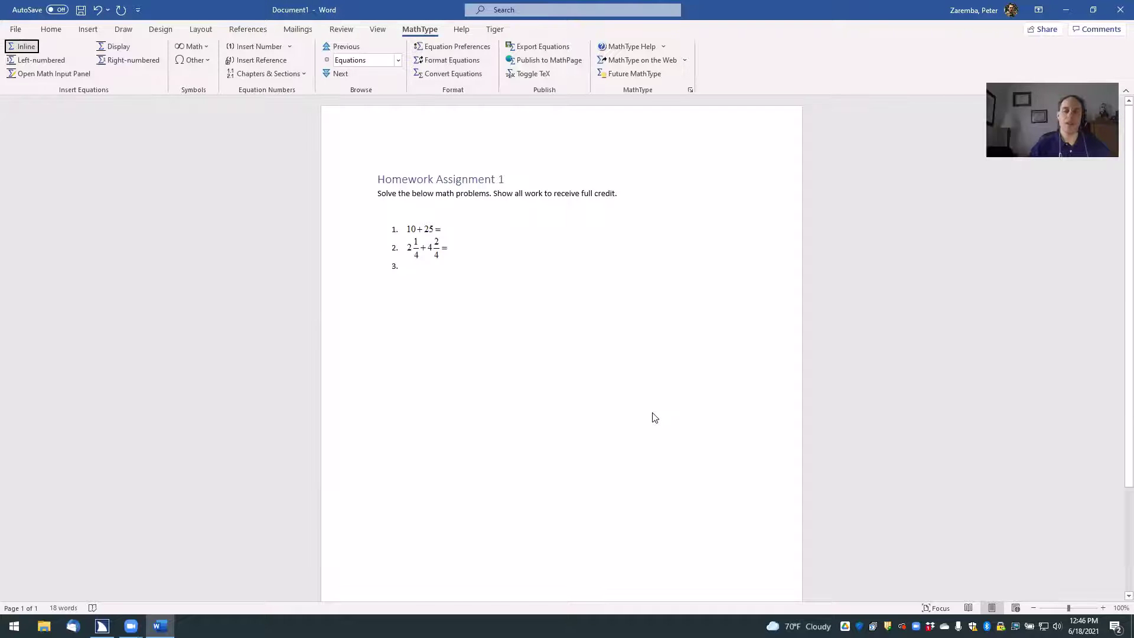
Insert an inline MathType equation for problem 3 and begin it with 2x², leaving the insertion point after the superscript.
key(Return)
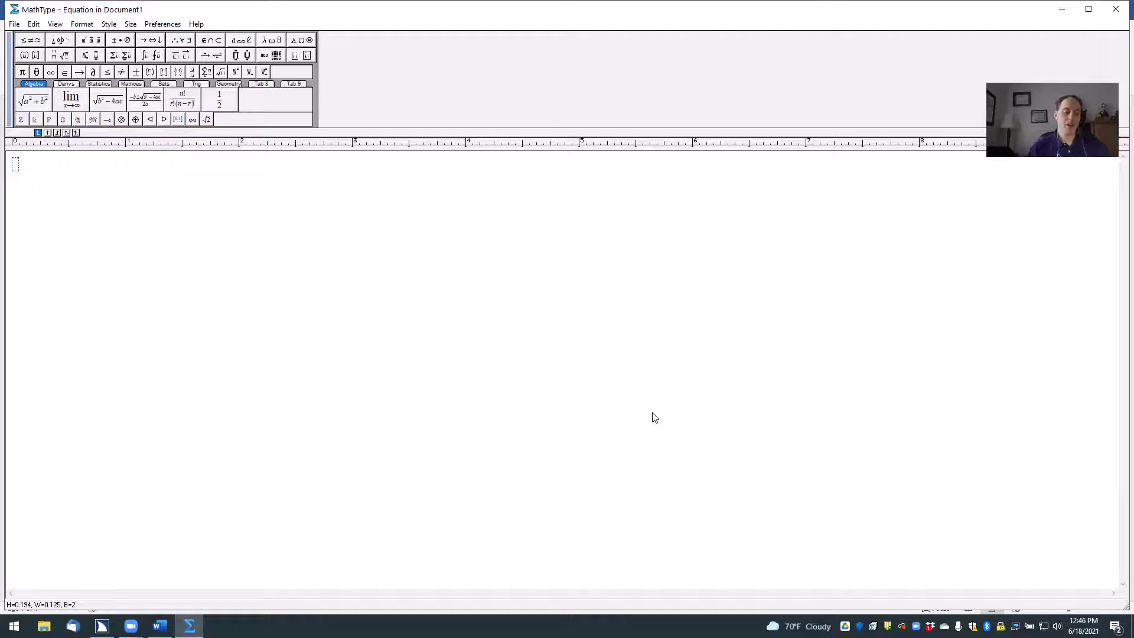
text(2x)
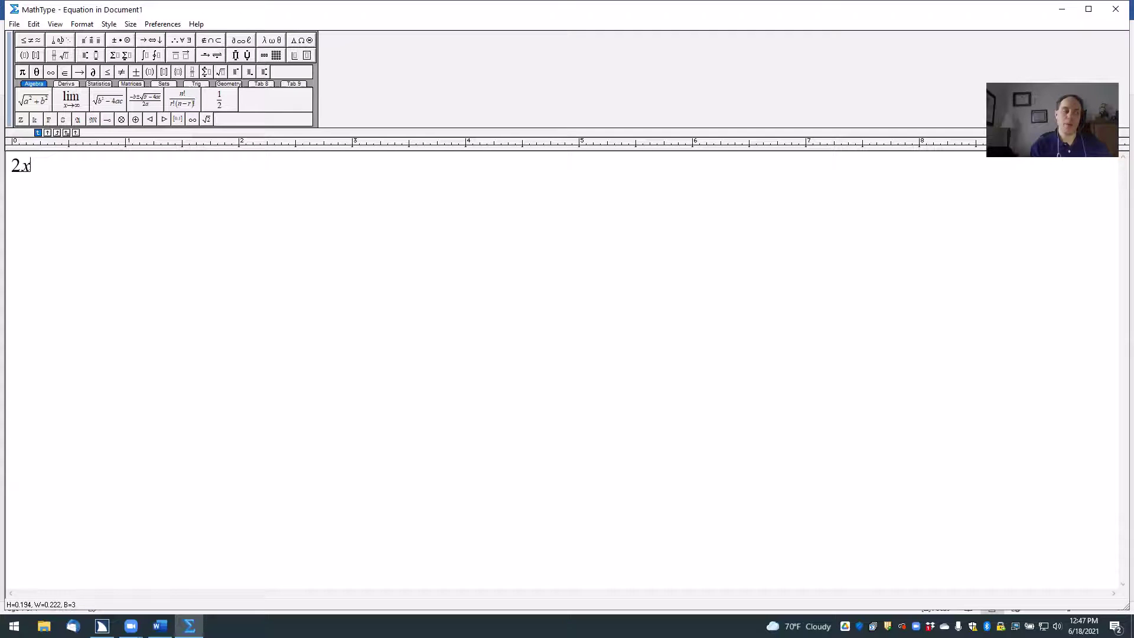
key(ctrl+h)
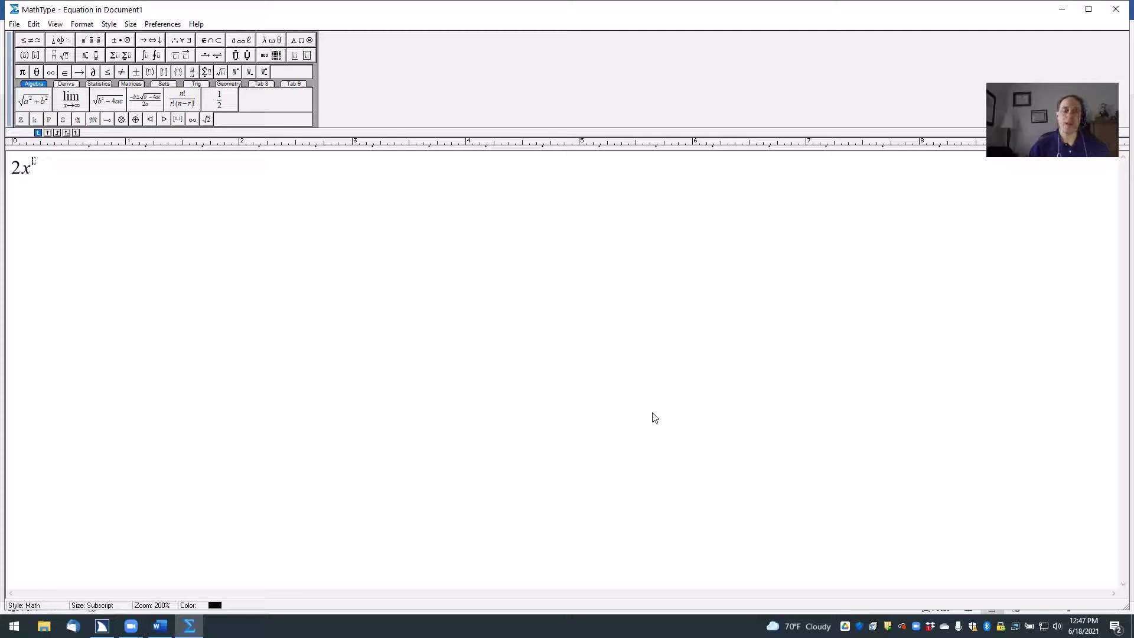
text(2)
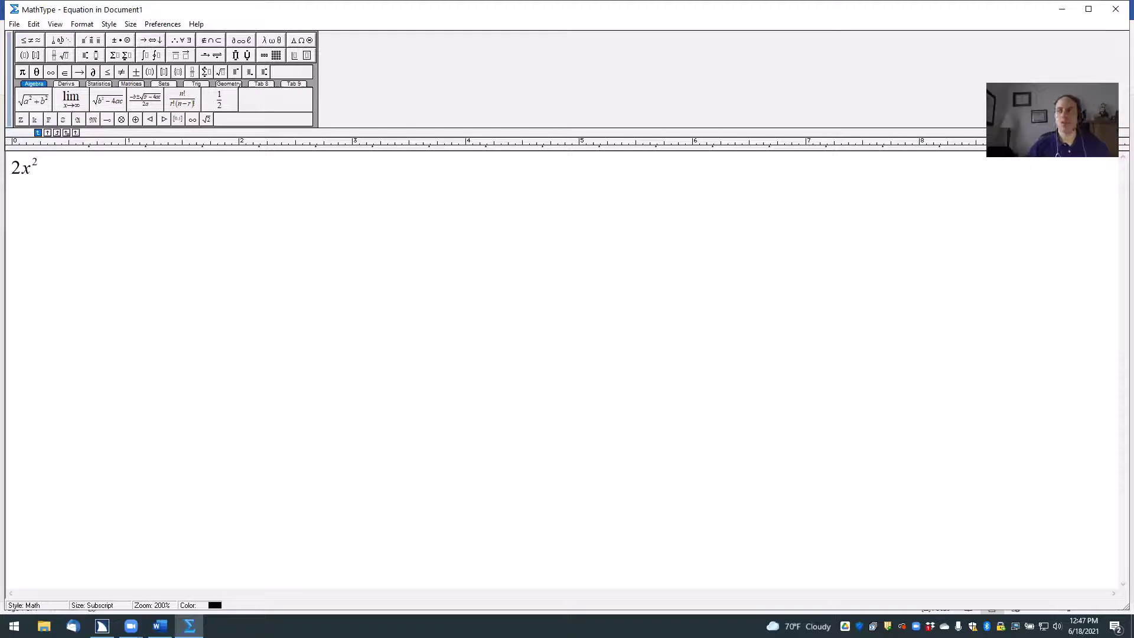
key(Right)
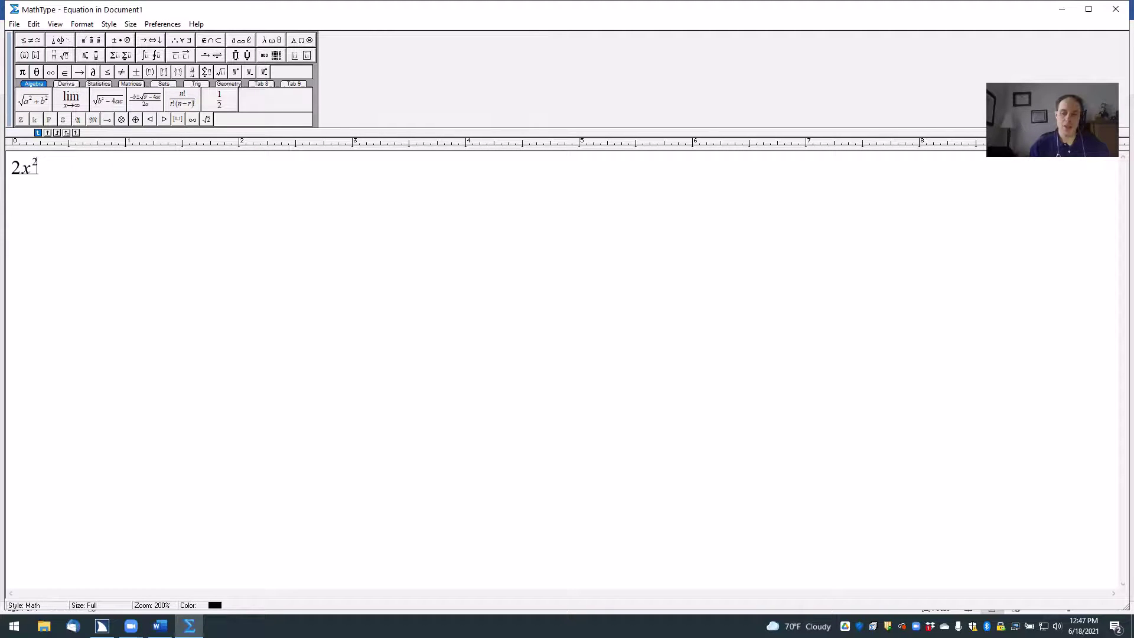
Complete problem 3's equation with +8x-10= and return it to the document.
text(+9)
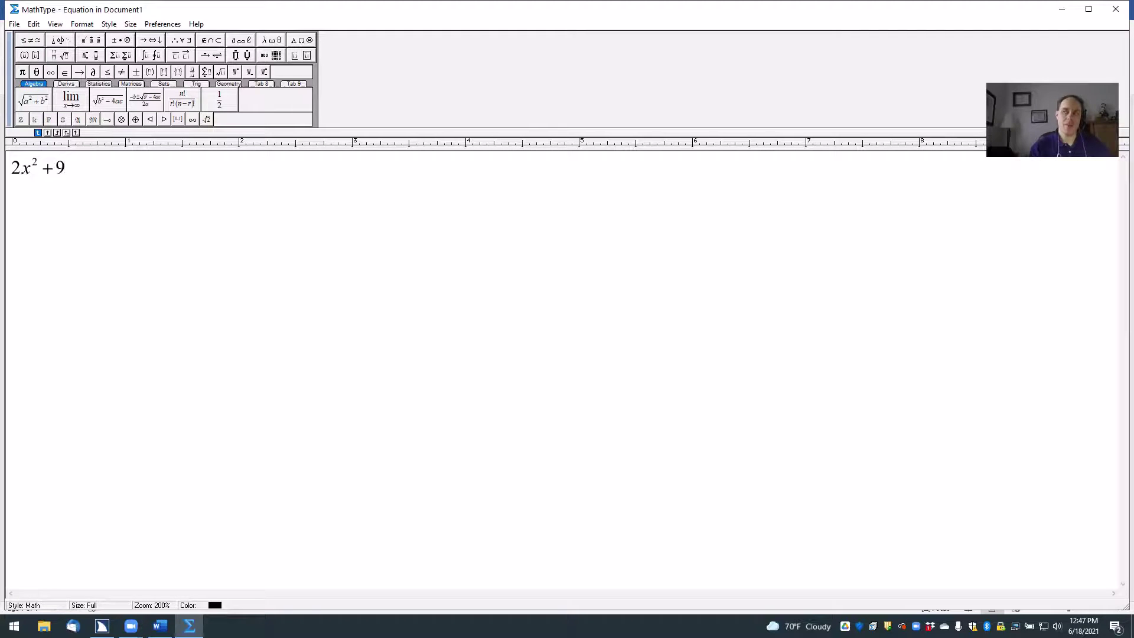
key(BackSpace)
text(8x-10)
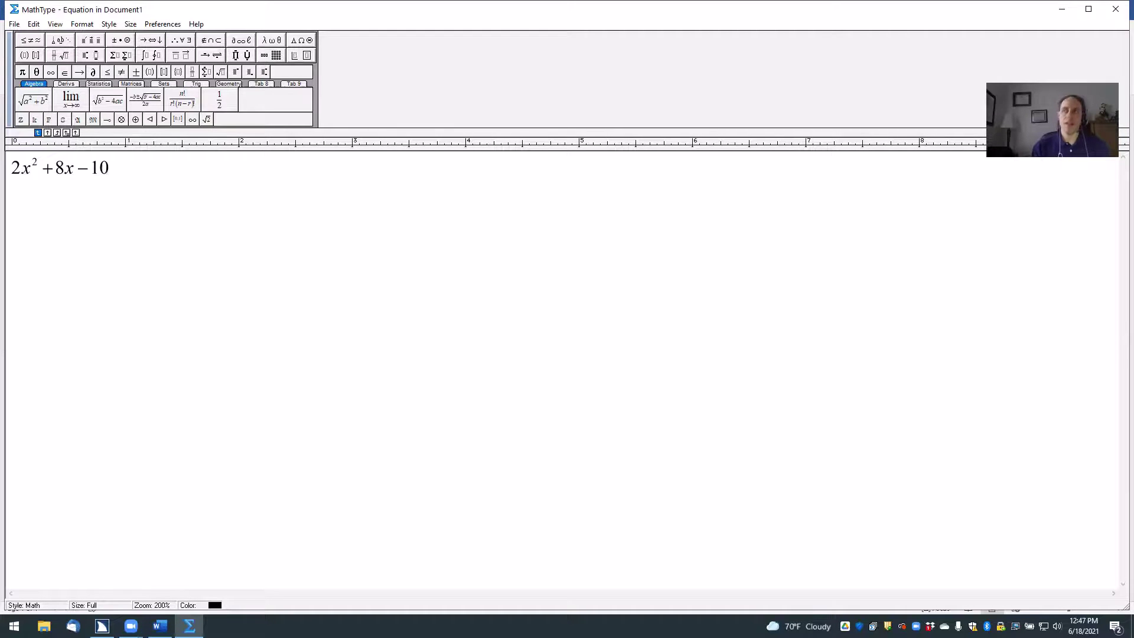
text(=)
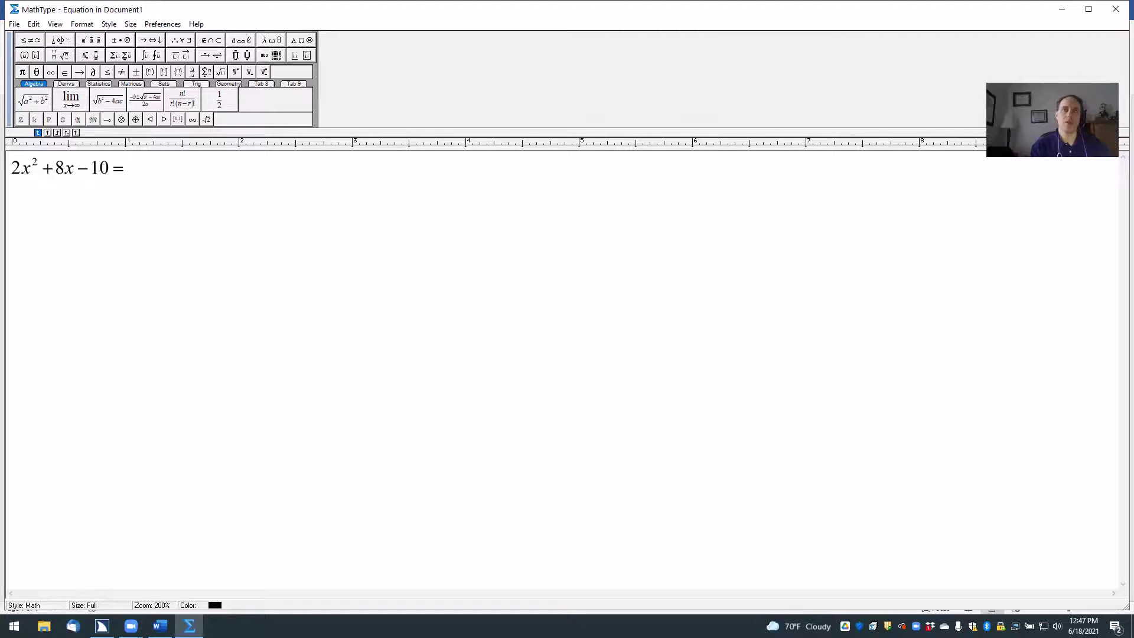
key(ctrl+F4)
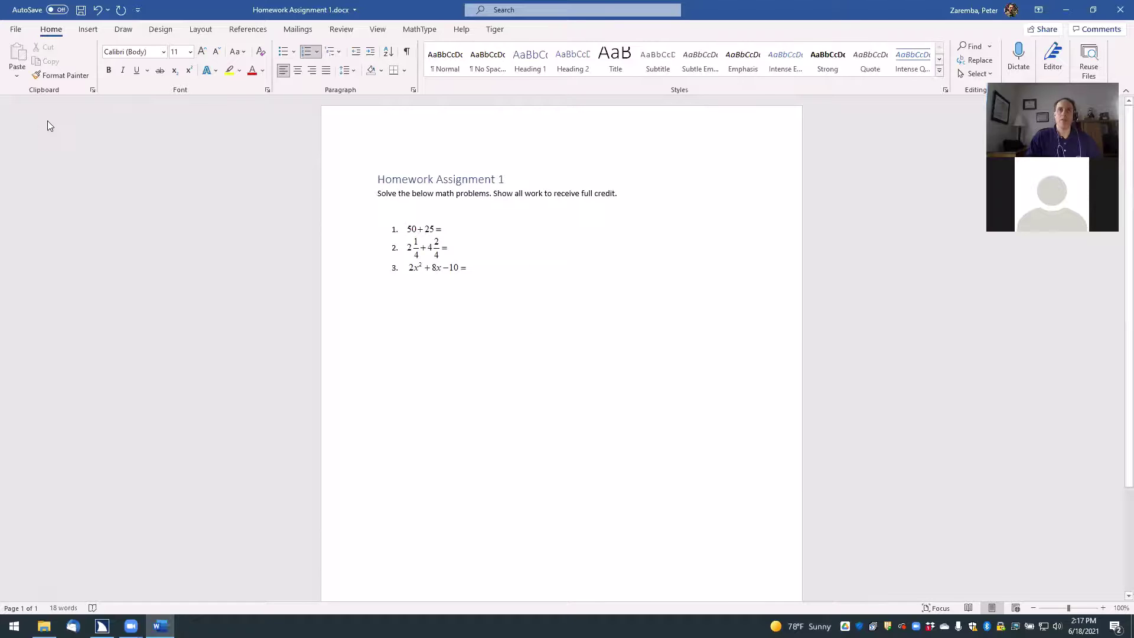
Open problem 1's equation in MathType, change its first number to 60, and return it to the document.
key(shift+F10)
key(Down)
key(Down)
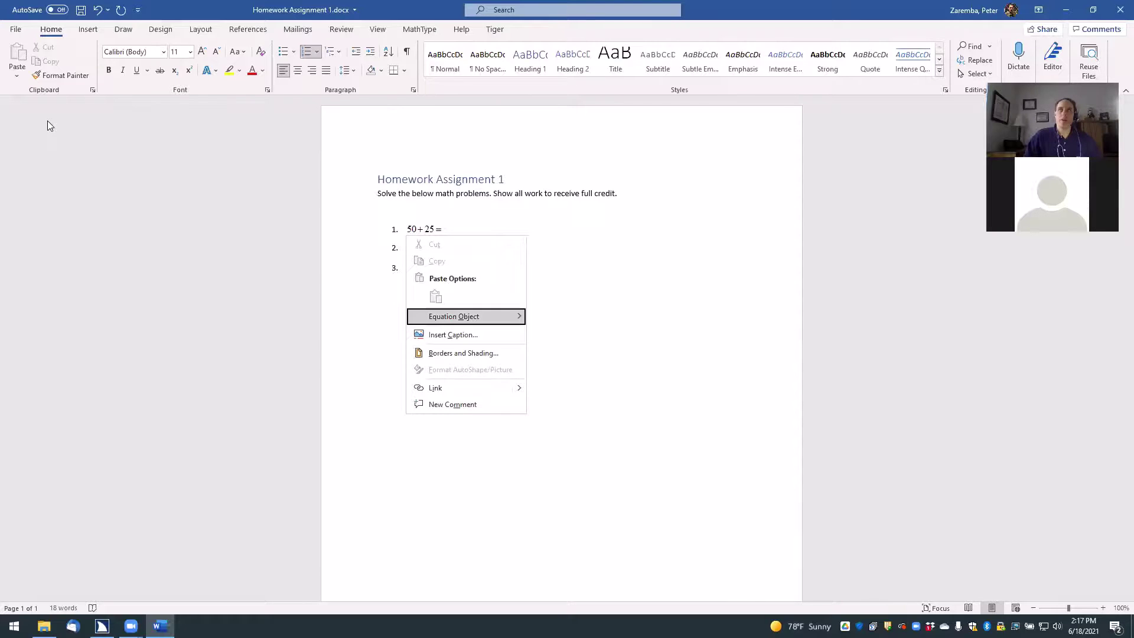
key(Right)
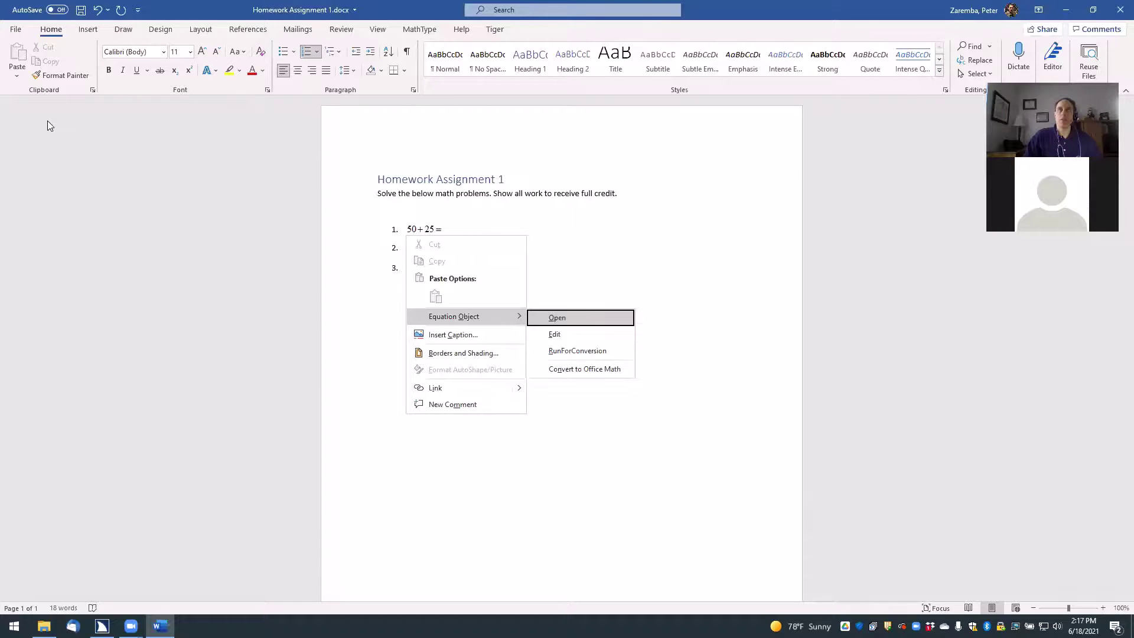
key(Return)
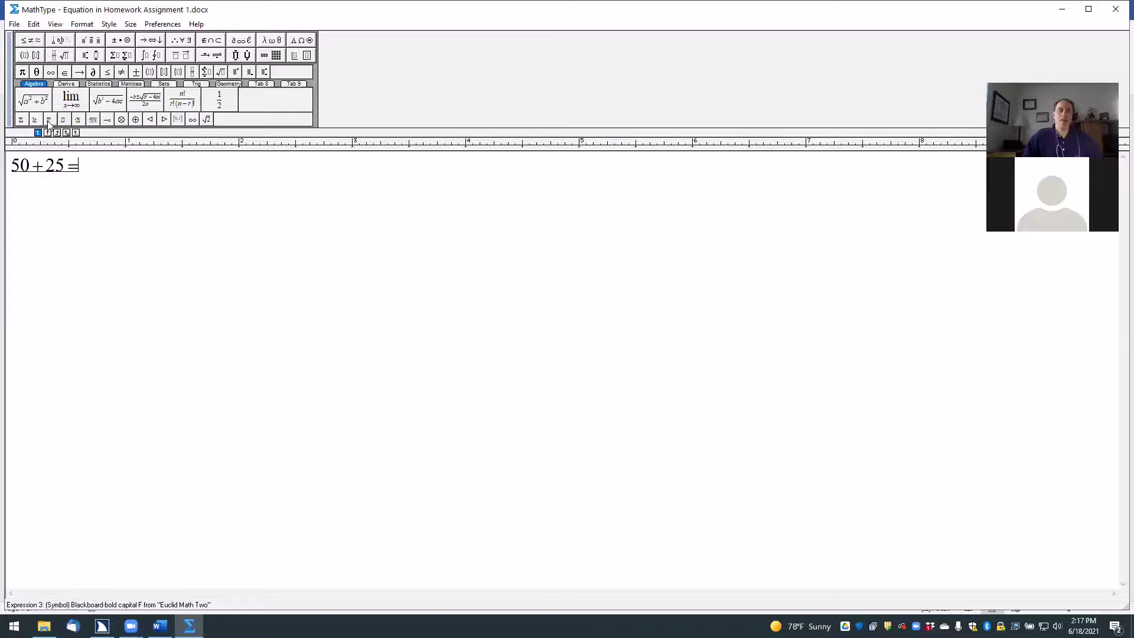
key(Home)
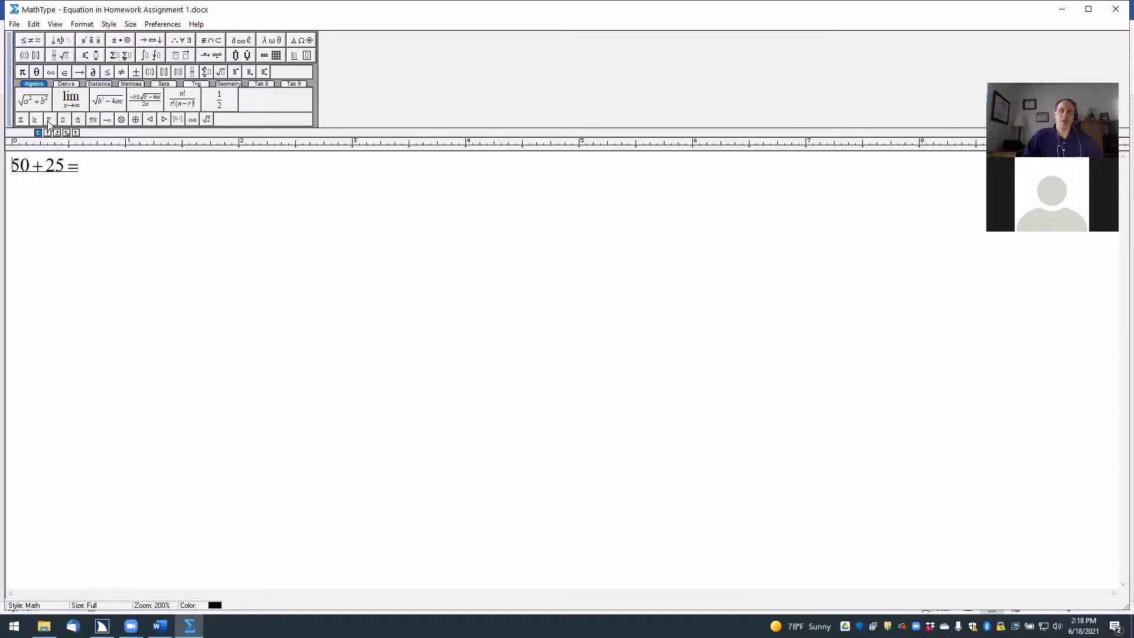
key(Delete)
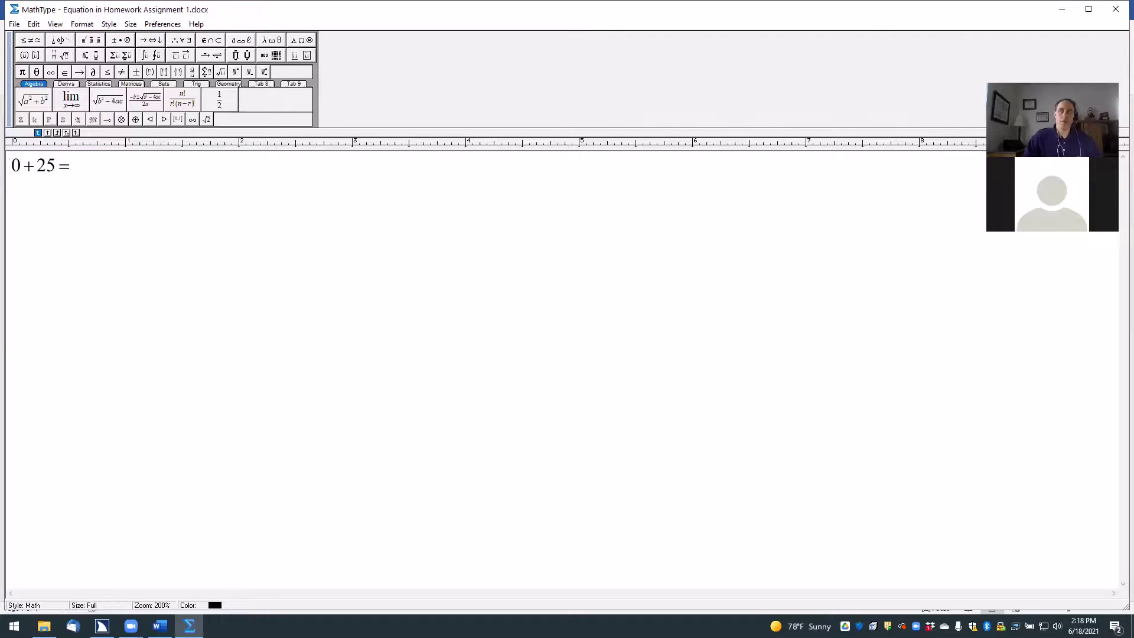
text(6)
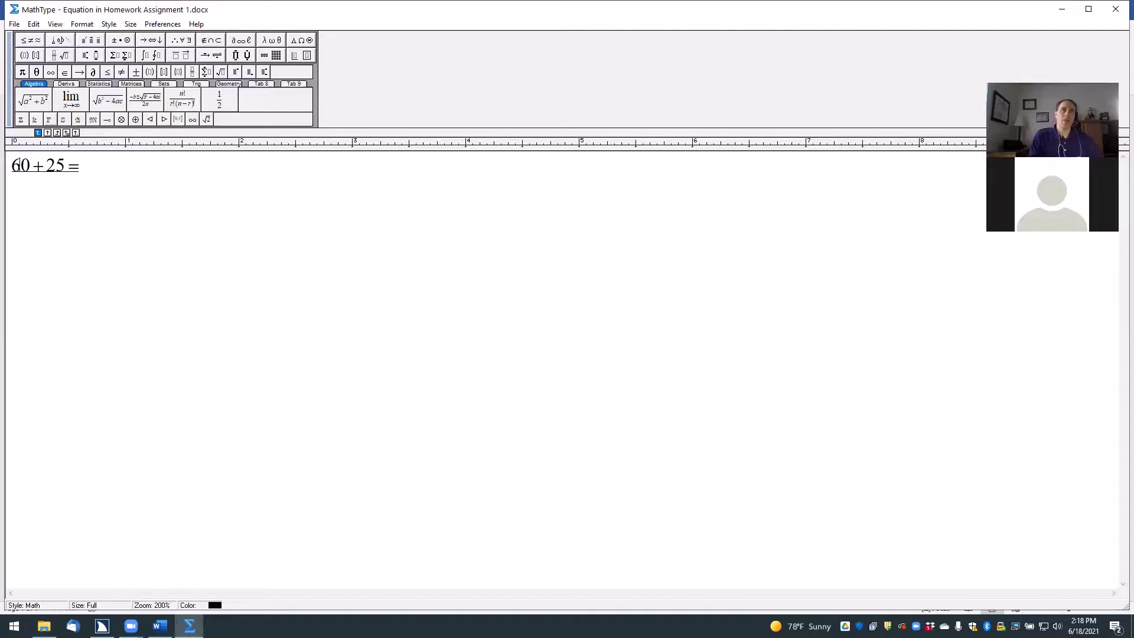
key(ctrl+F4)
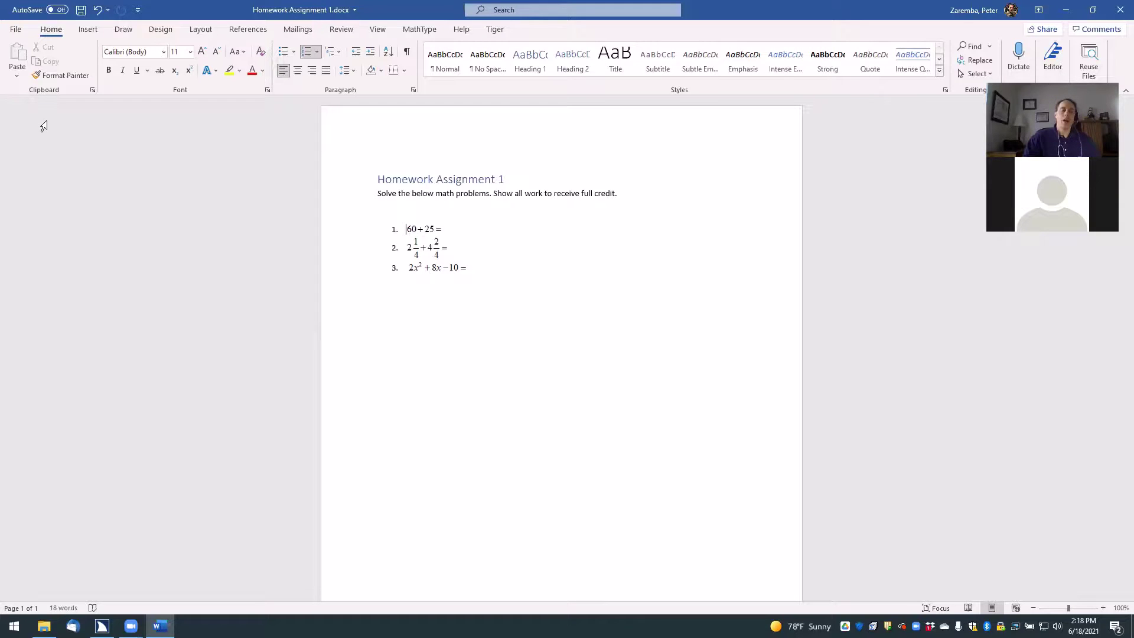
Save the document as the Word file Homework Assignment 1.docx in the C:\temp folder.
key(F12)
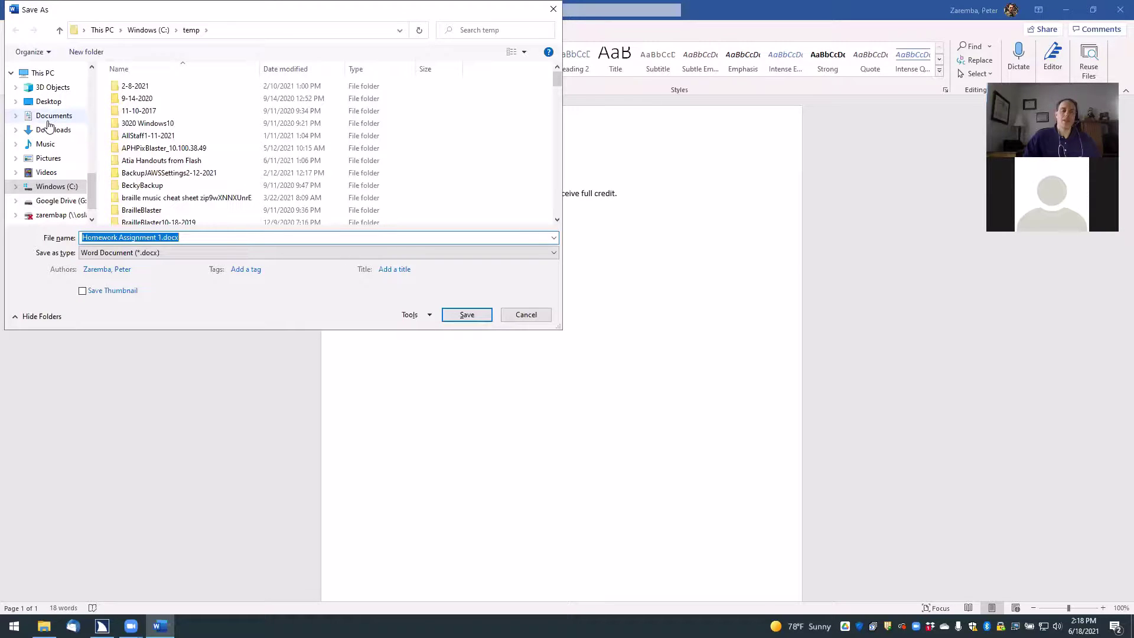
key(Tab)
key(Return)
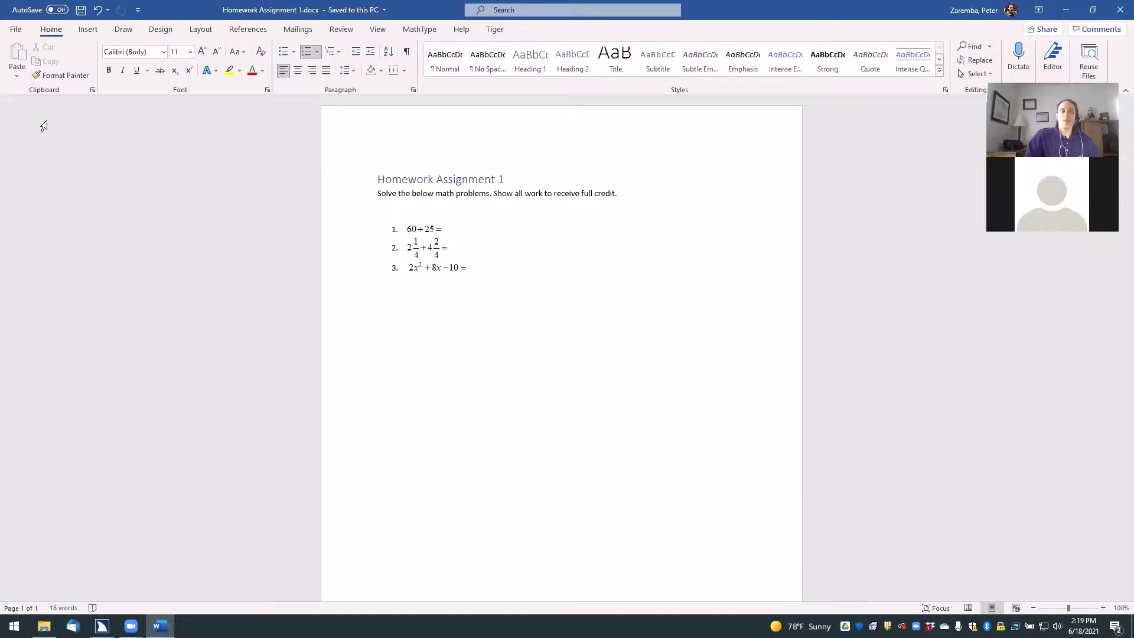
Launch Duxbury Braille Translator from the desktop and open Homework Assignment 1.docx from c:\temp.
key(super+d)
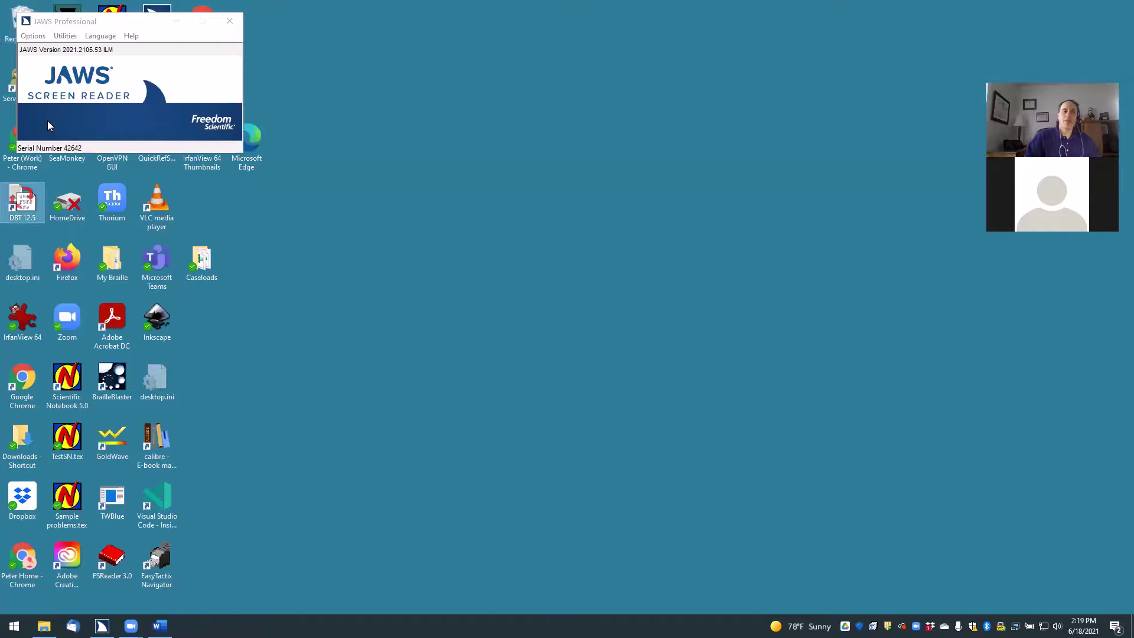
key(Return)
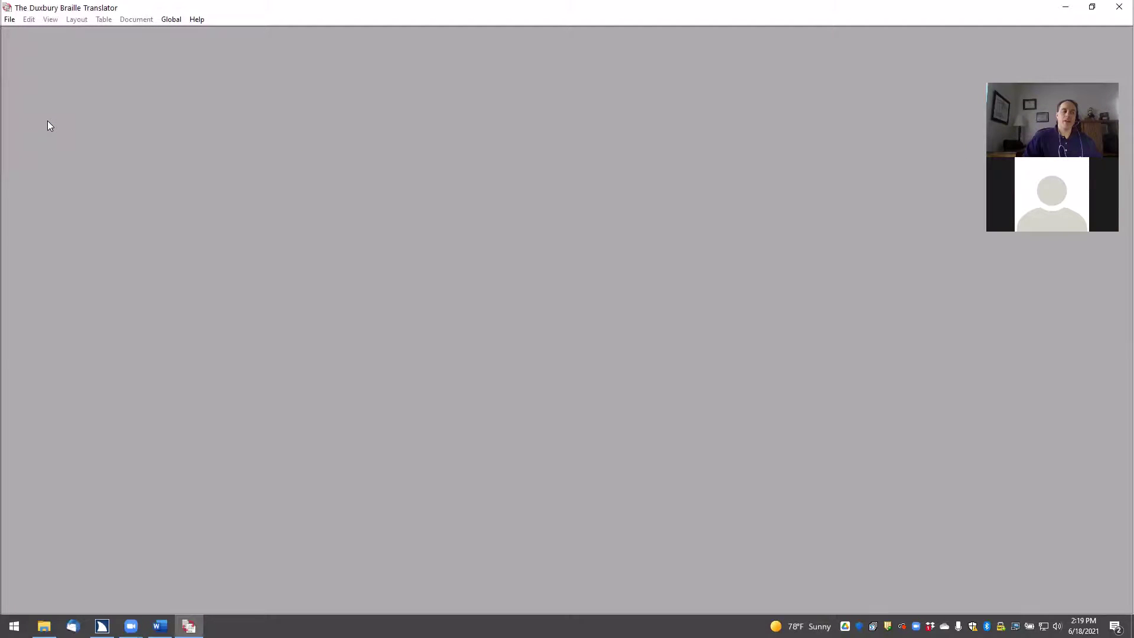
key(alt+f)
key(Down)
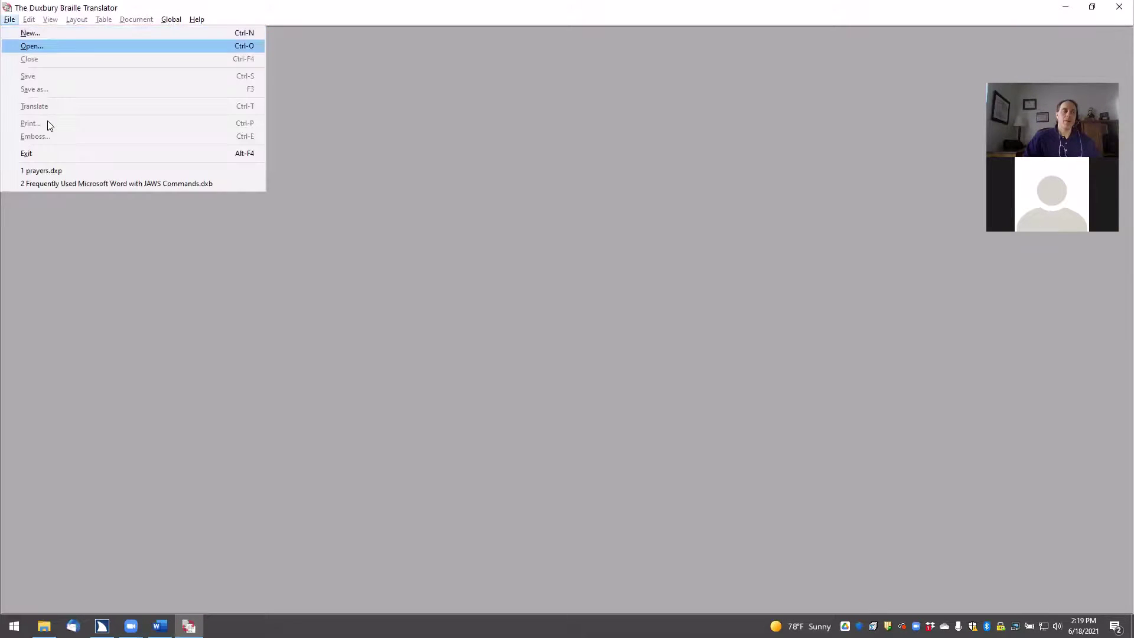
key(Return)
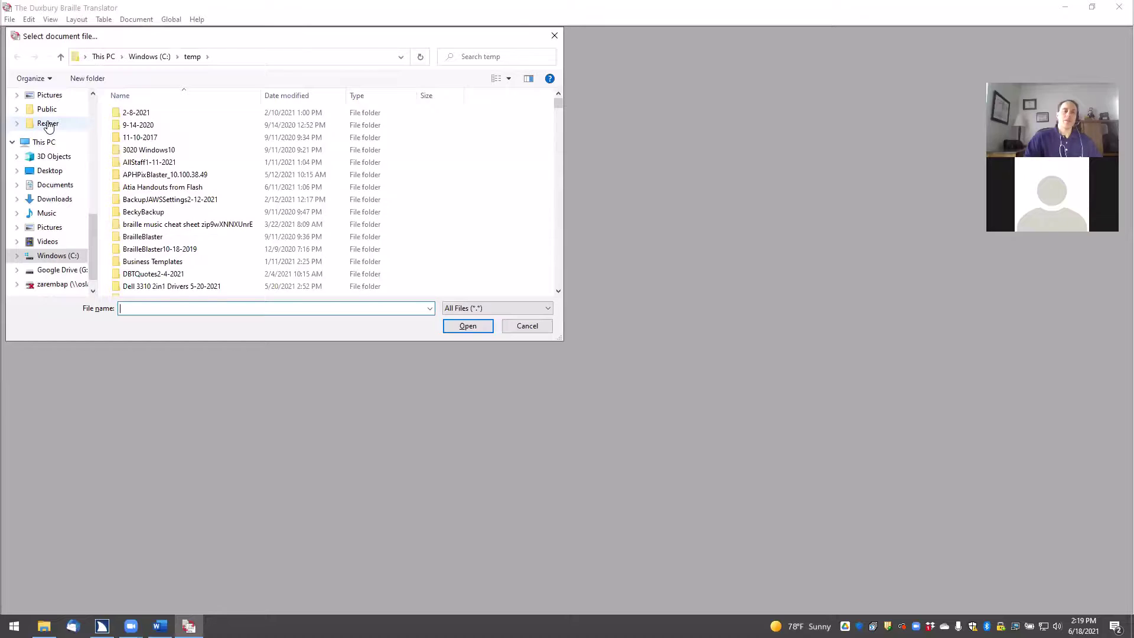
text(c:\temp)
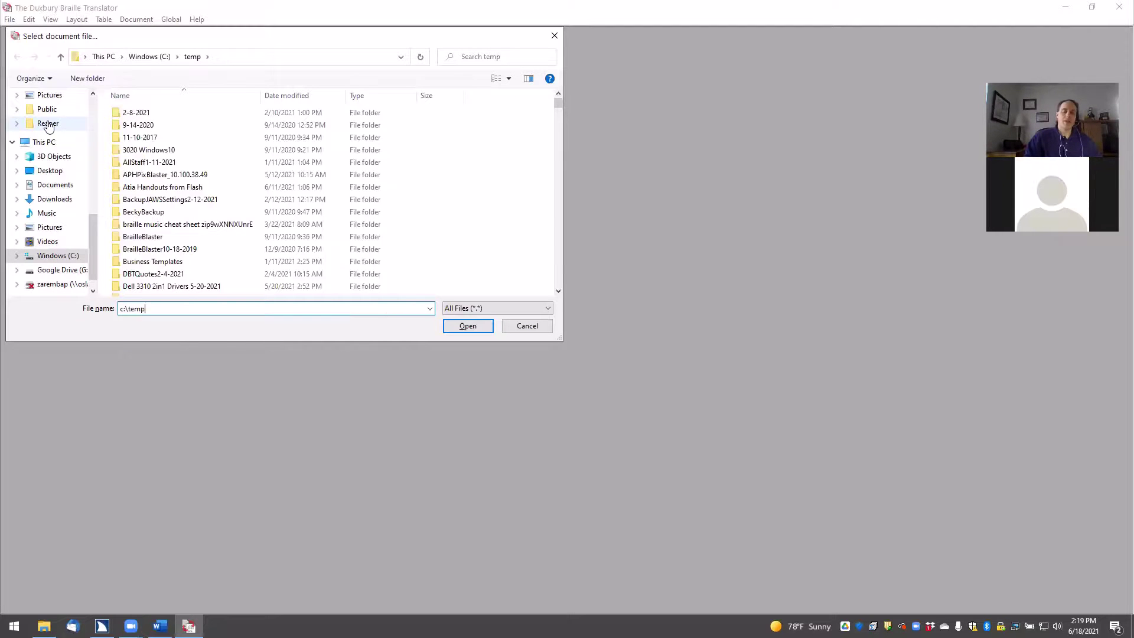
key(Return)
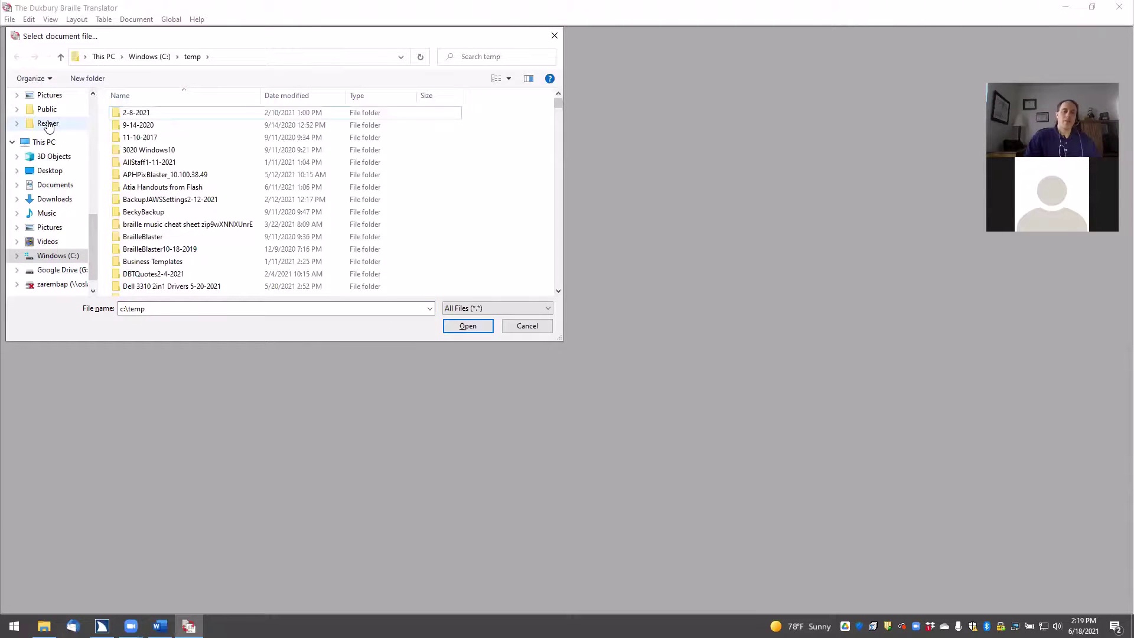
key(h)
key(Up)
key(Down)
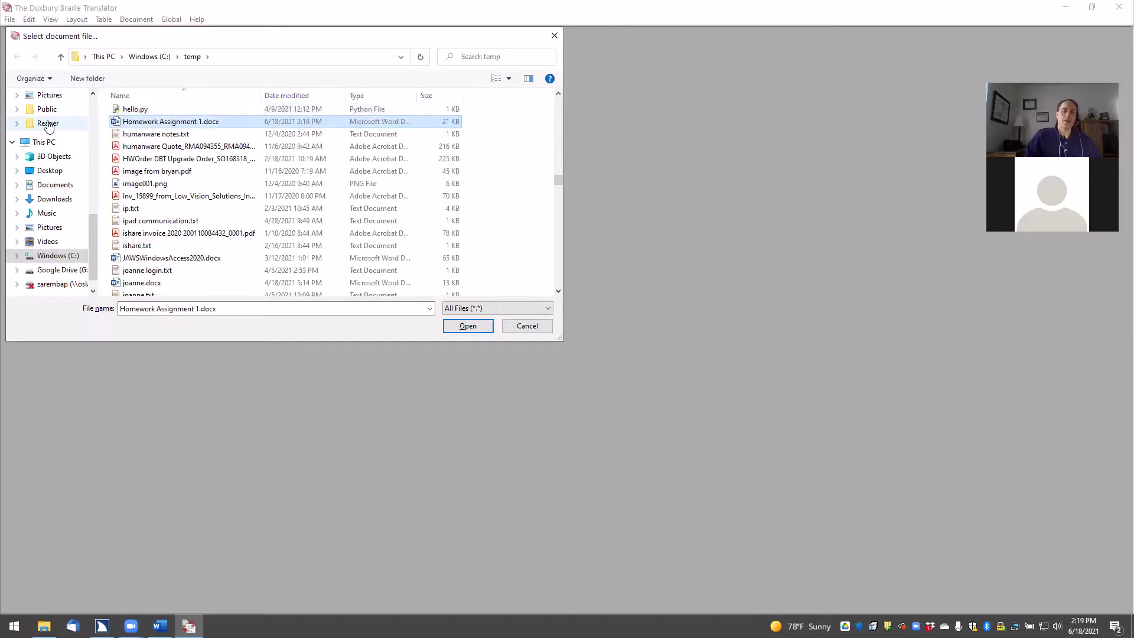
key(Return)
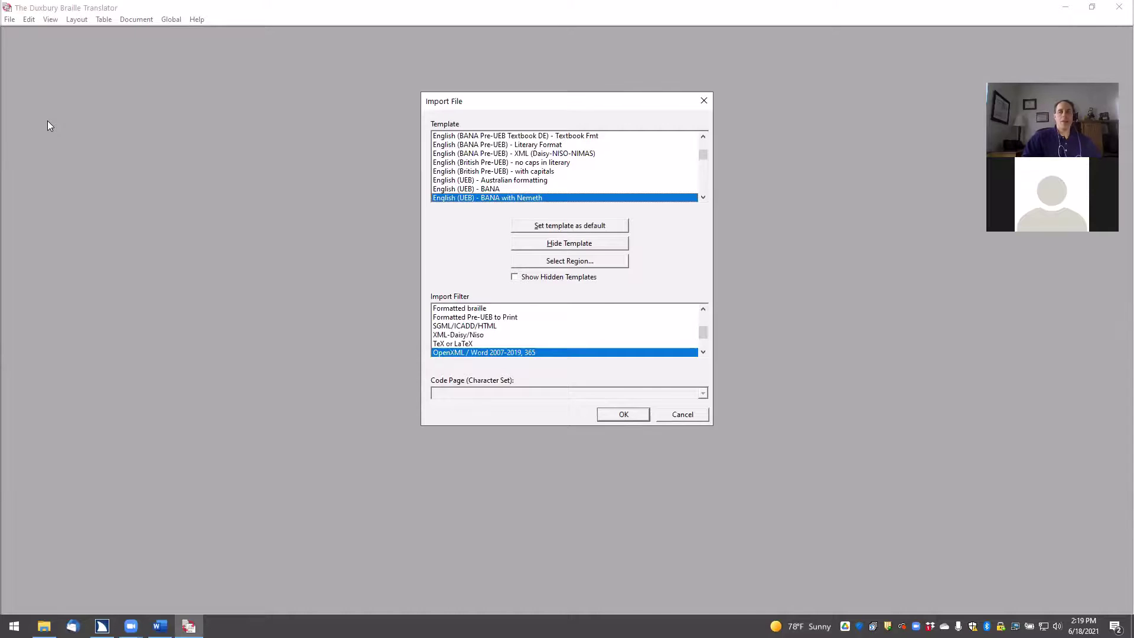
Import the file with the English (UEB) - BANA with Nemeth template and the OpenXML / Word 2007-2019, 365 filter.
key(Tab)
key(shift+Tab)
key(Tab)
key(Tab)
key(Tab)
key(Tab)
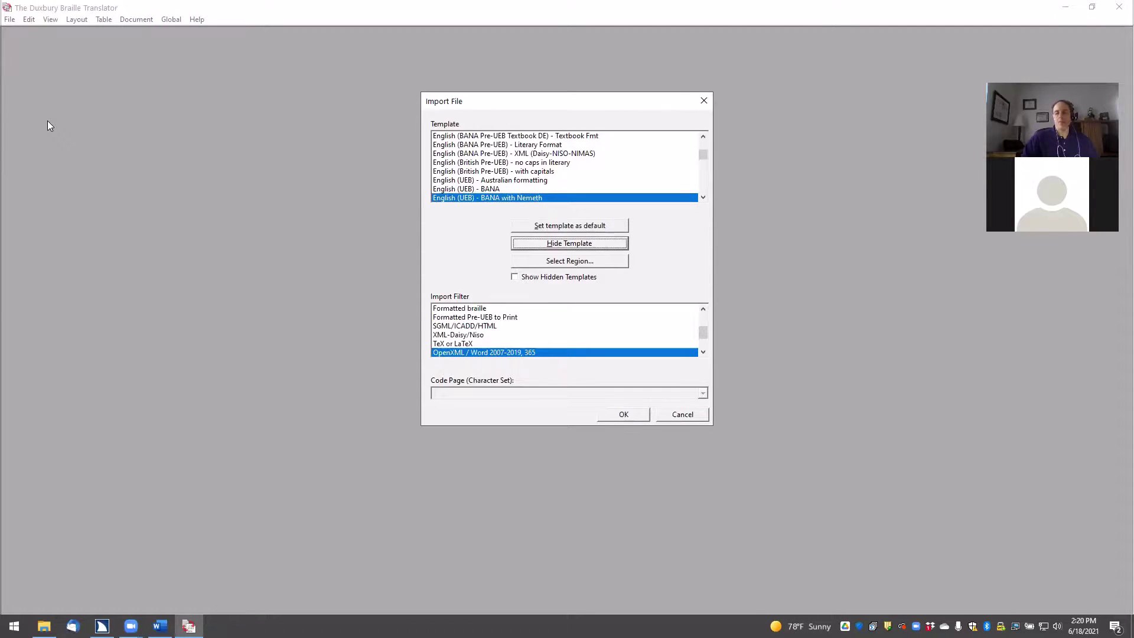
key(Tab)
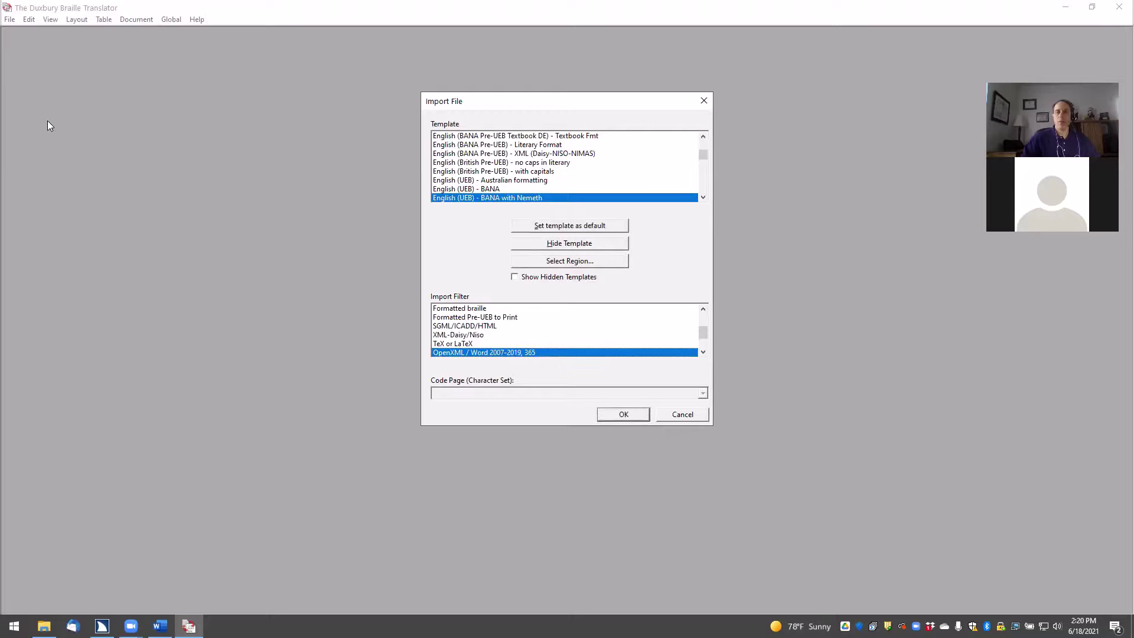
key(Return)
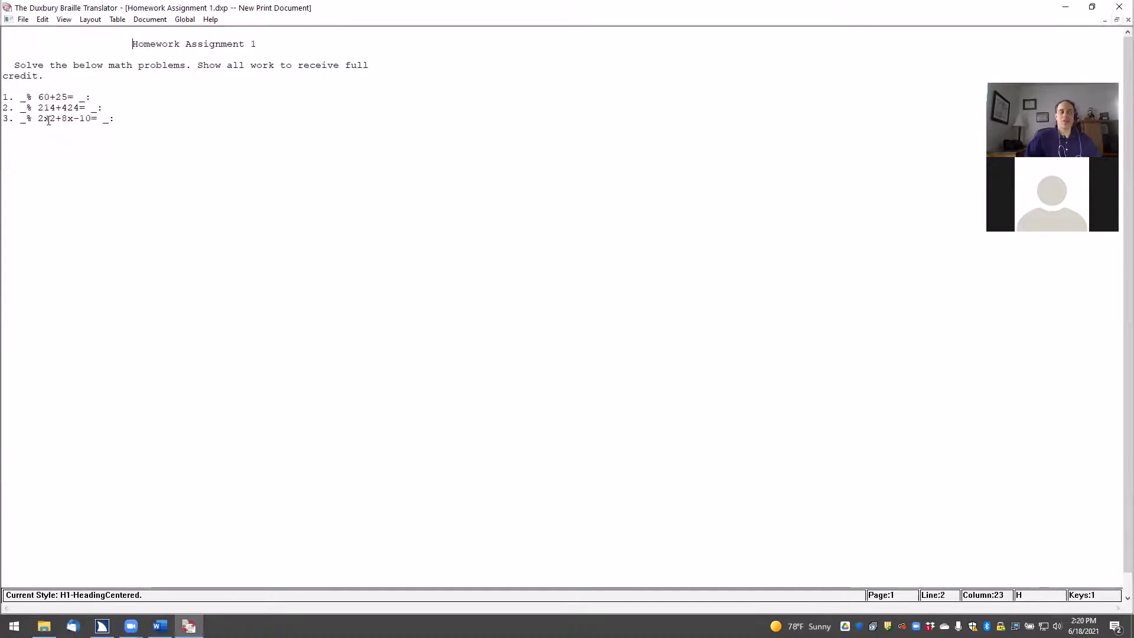
Translate the imported print document into braille.
key(alt+f)
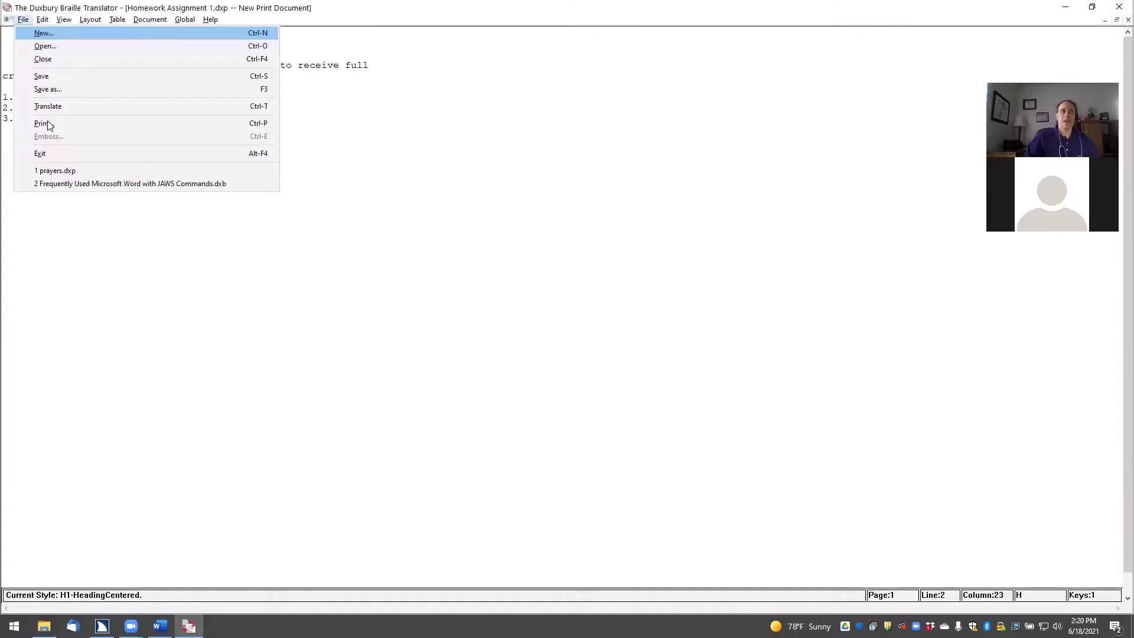
key(Up)
key(Up)
key(Up)
key(Up)
key(Up)
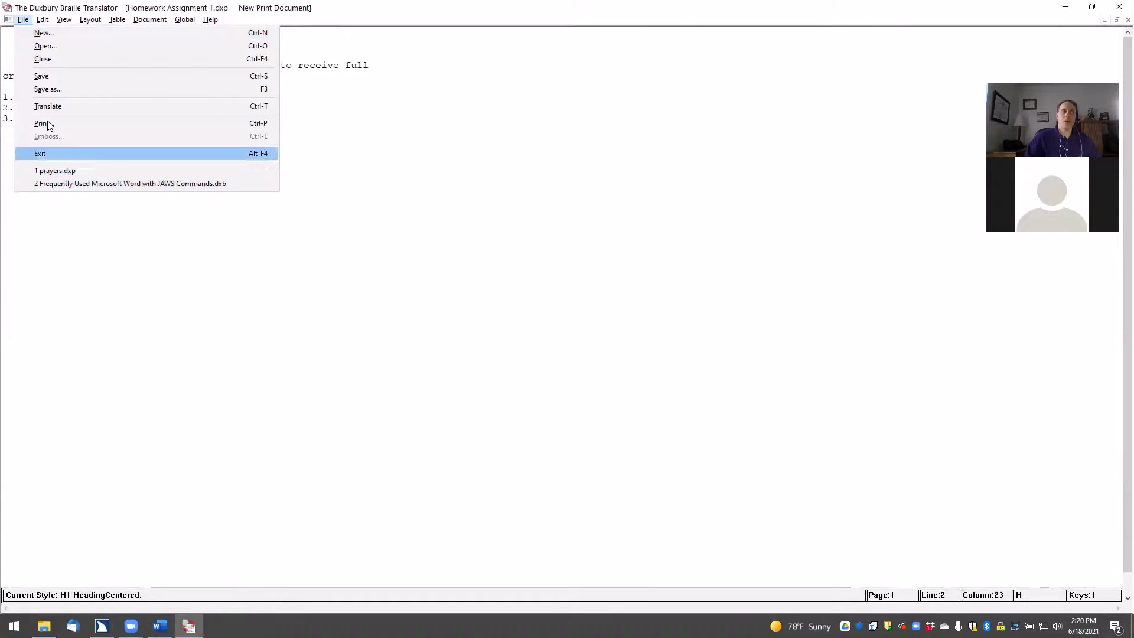
key(Up)
key(Return)
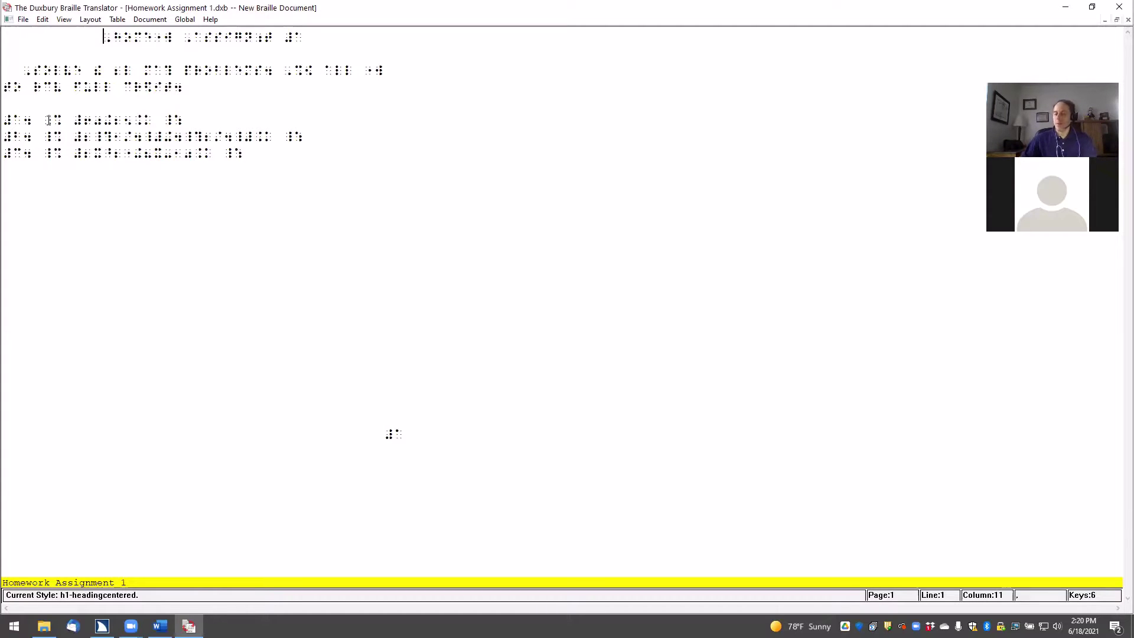
click(47, 119)
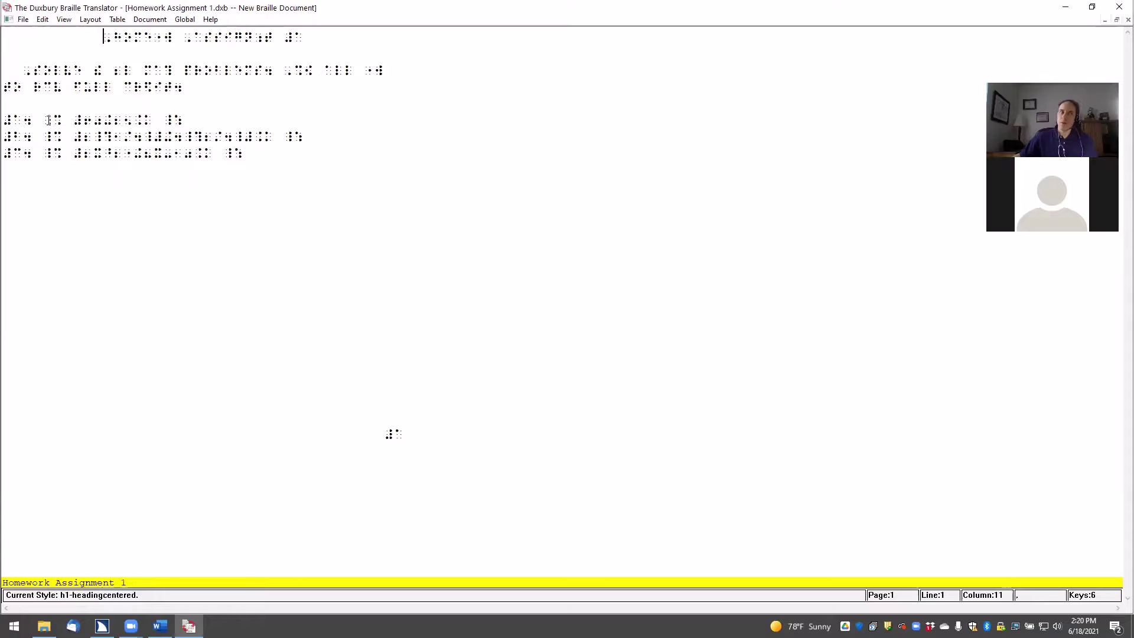
Review the translated braille line by line, from the heading through the instructions to the first math problem.
key(Down)
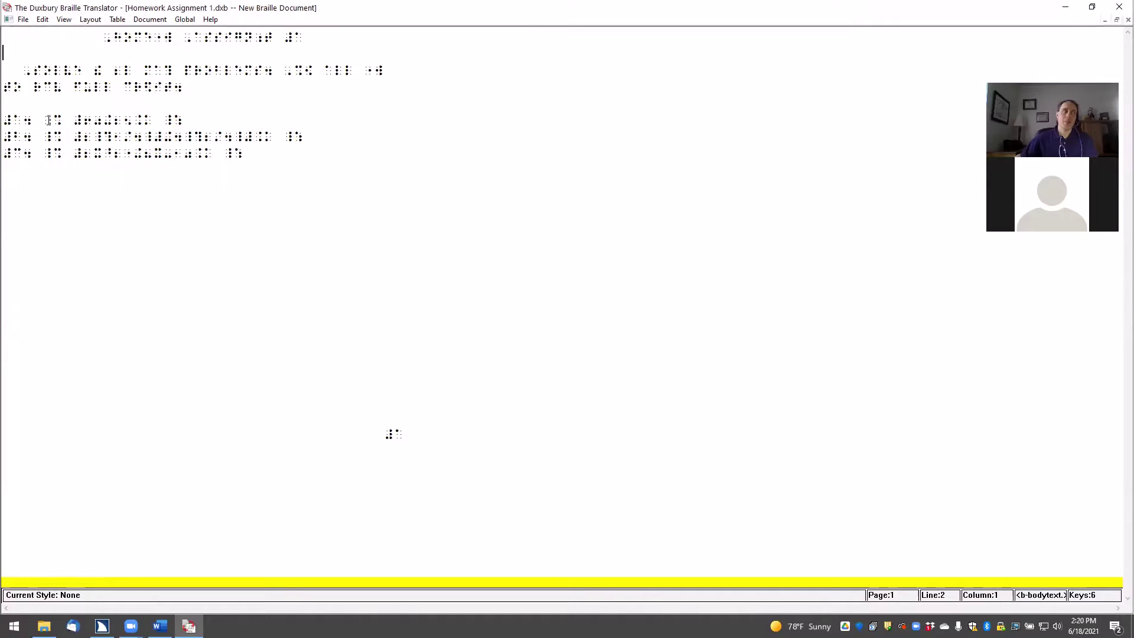
key(Down)
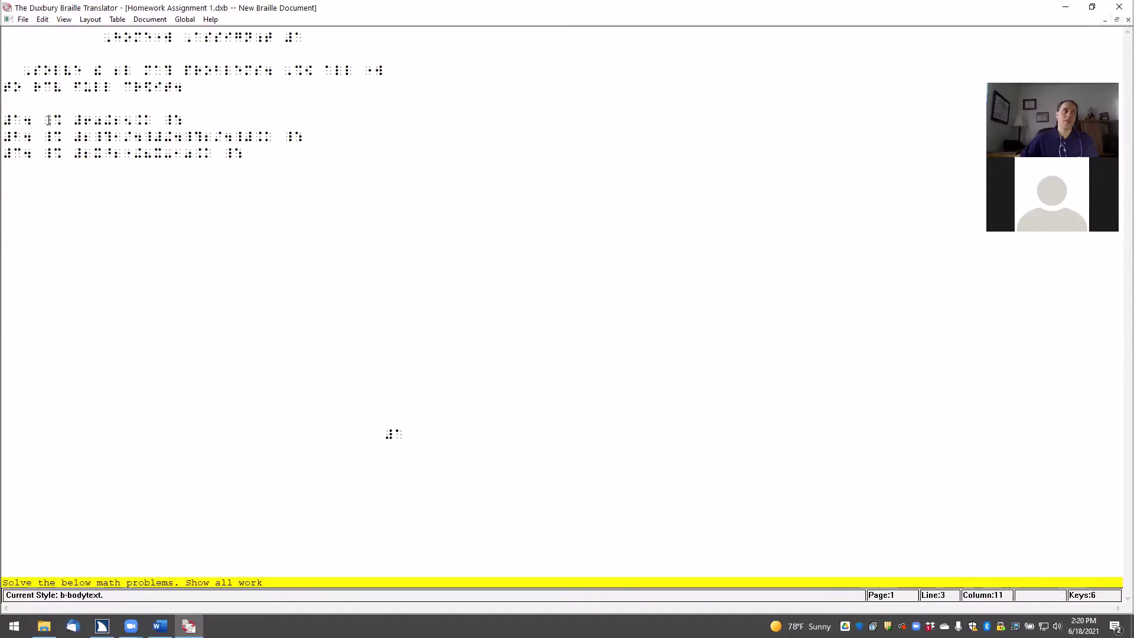
key(Down)
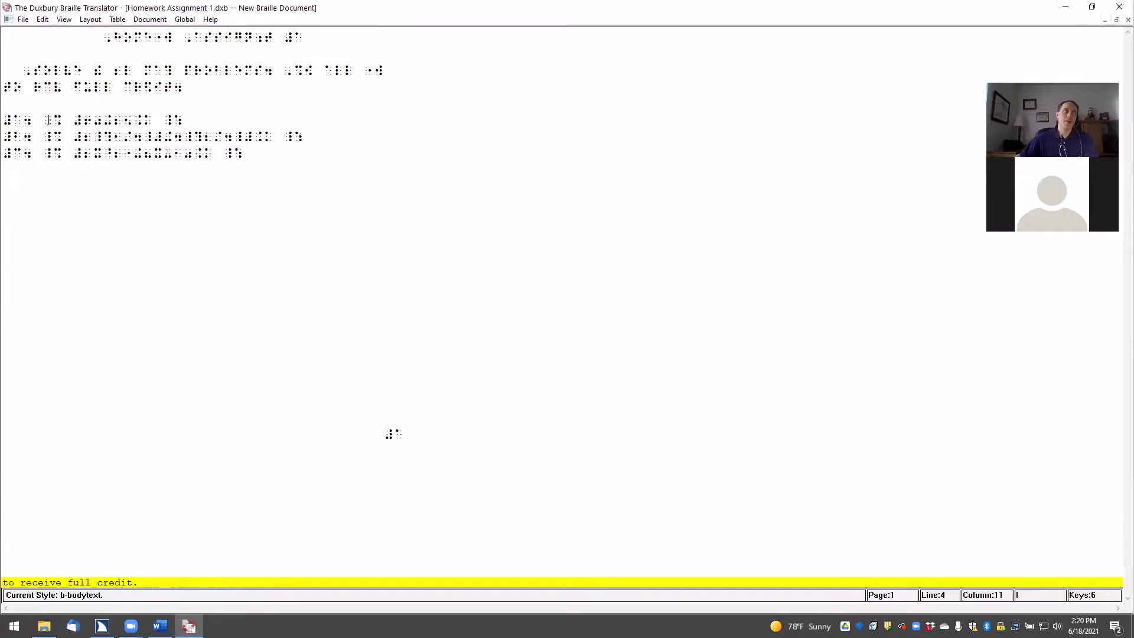
key(Down)
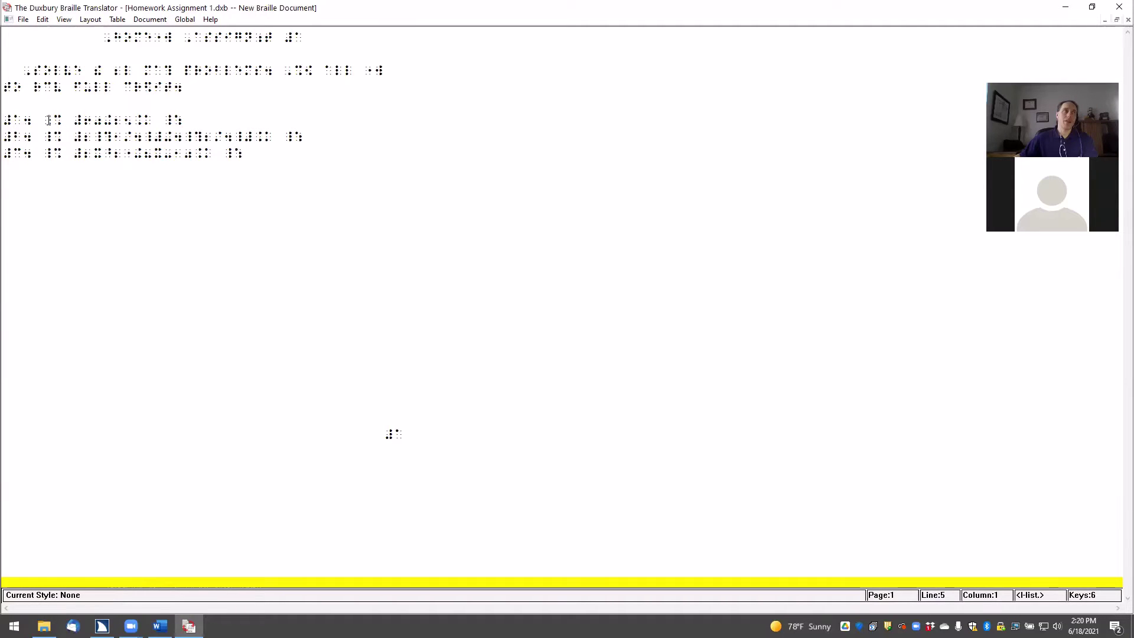
key(Down)
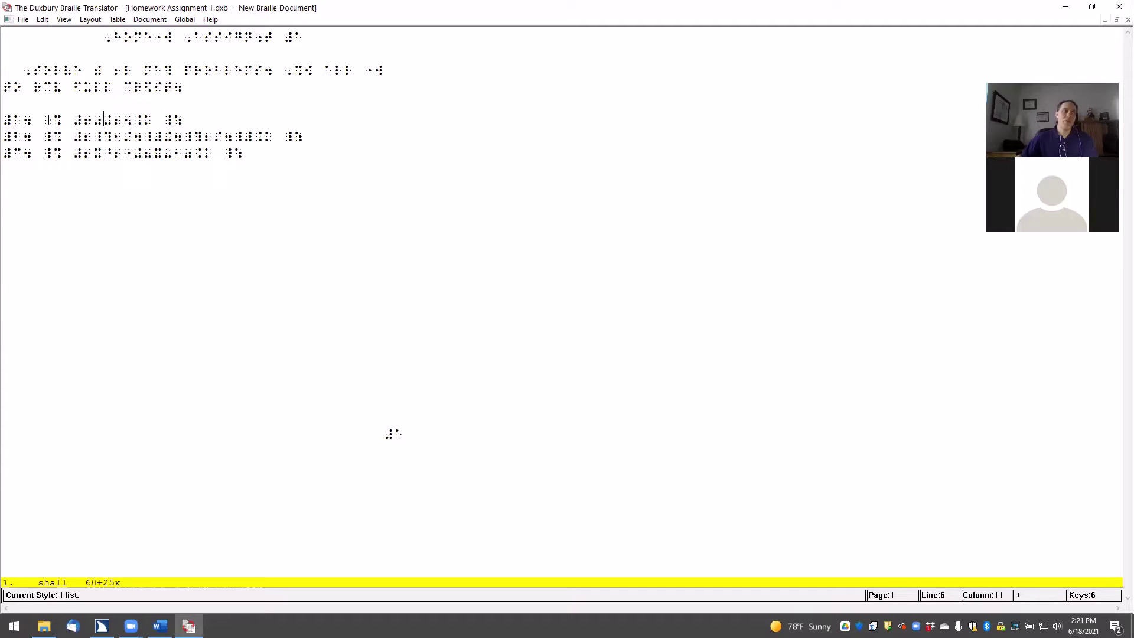
key(Home)
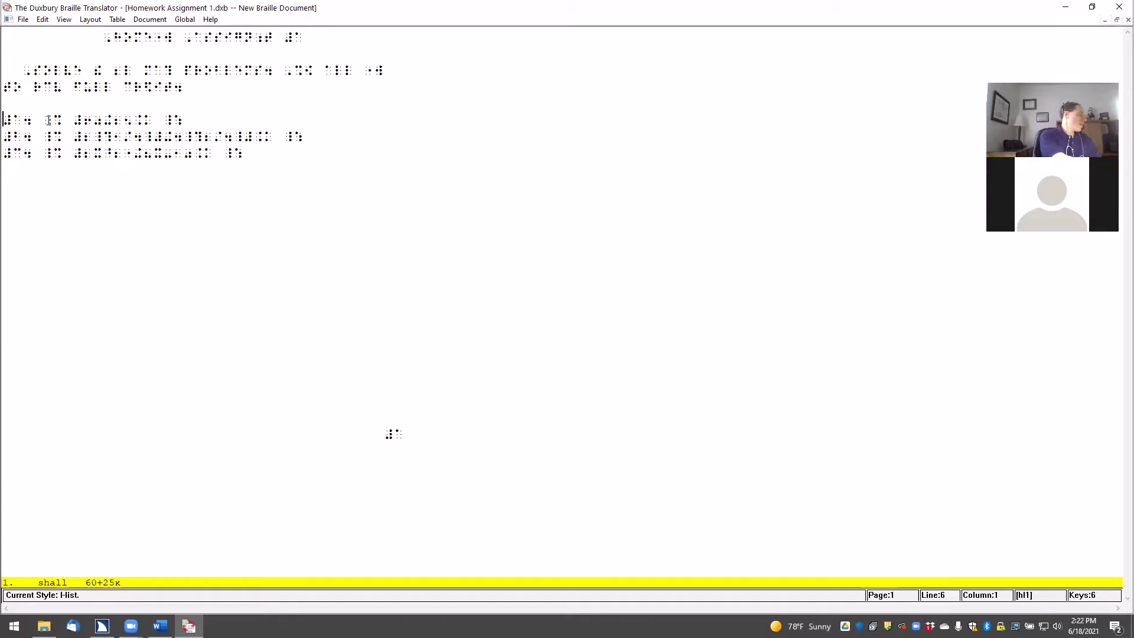
Emboss one copy of all pages of the translated braille document.
key(alt+f)
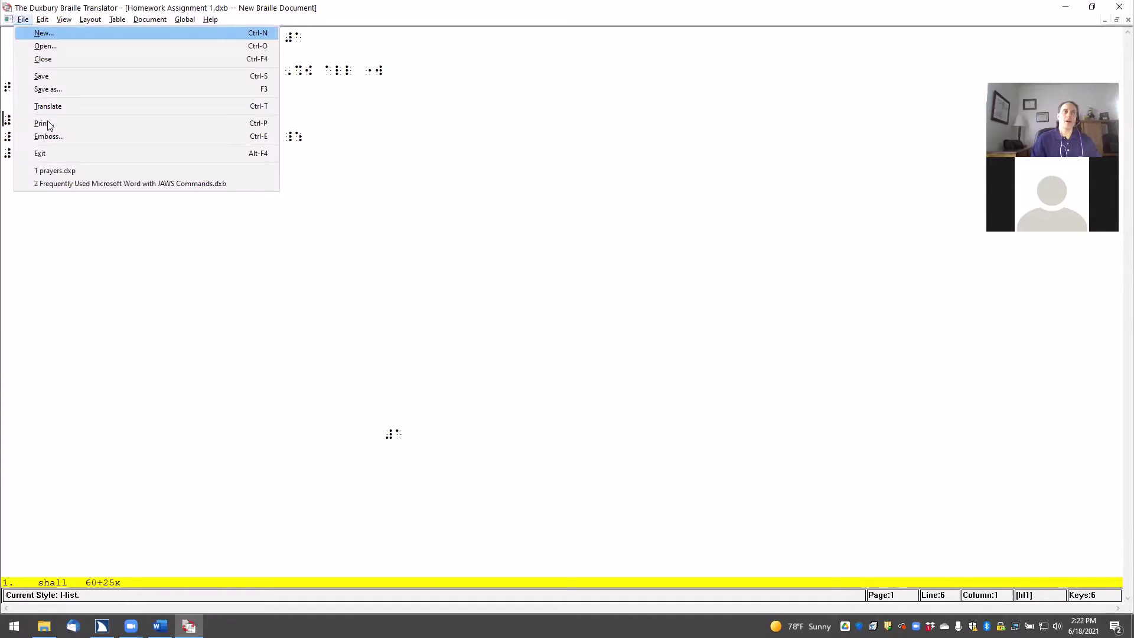
key(Up)
key(Up)
key(Up)
key(Up)
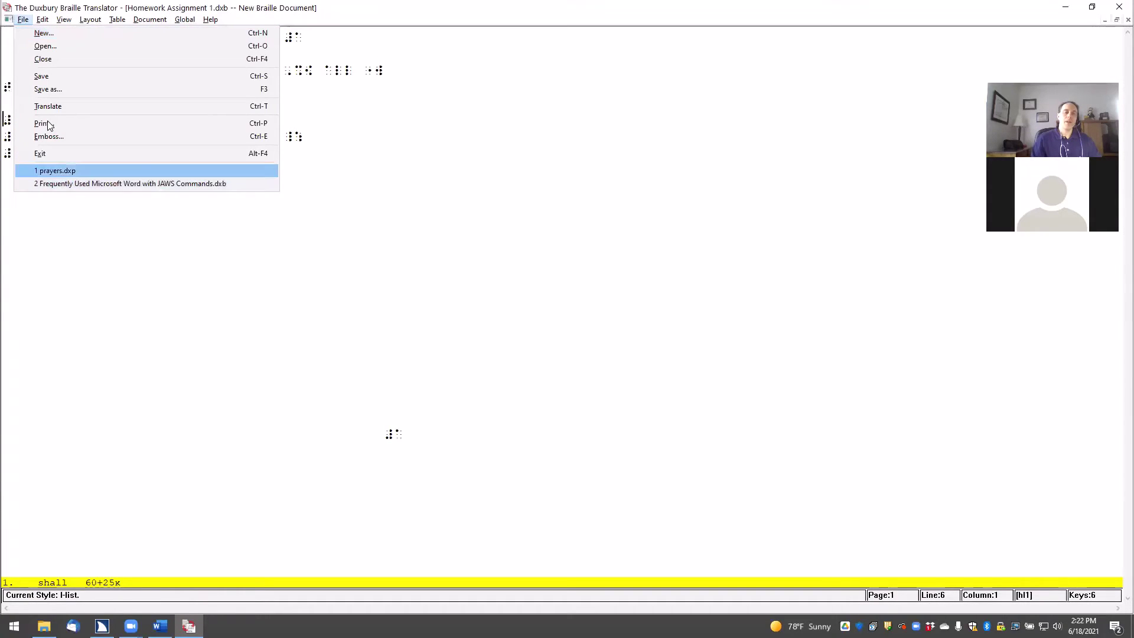
key(Return)
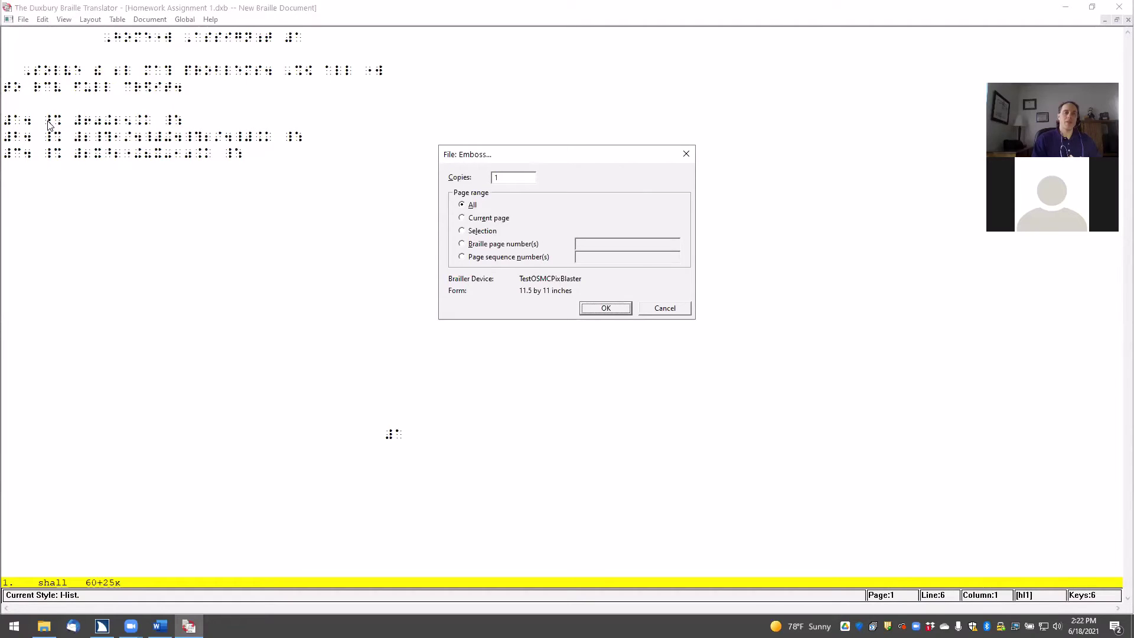
key(Return)
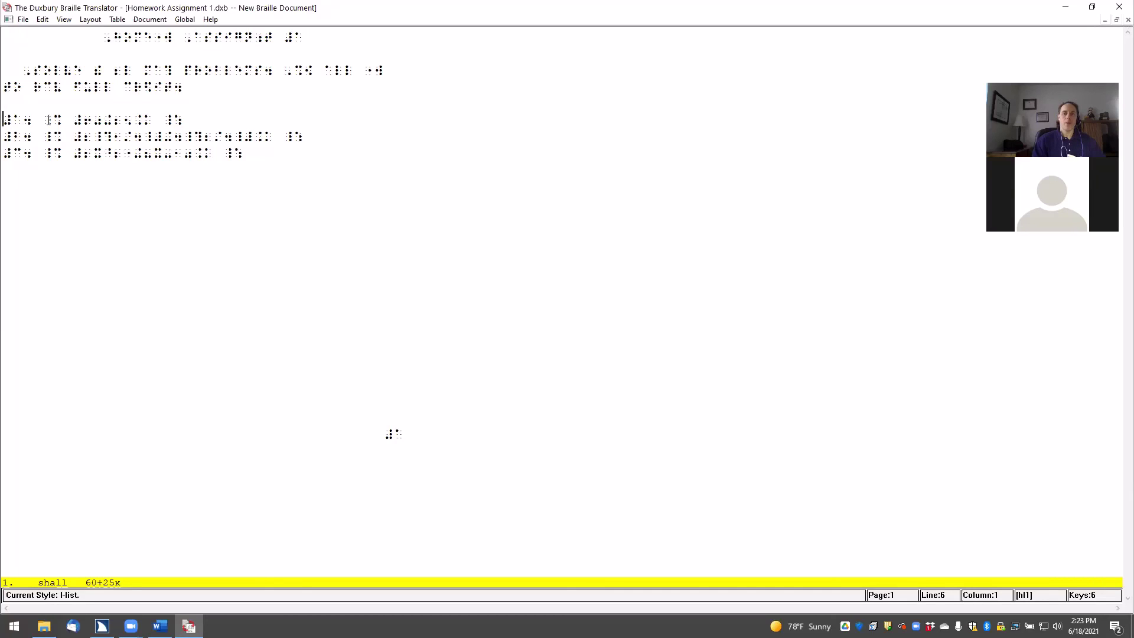
Switch to the Homework Assignment 1.docx document in Word.
key(alt+Tab)
key(alt+Tab)
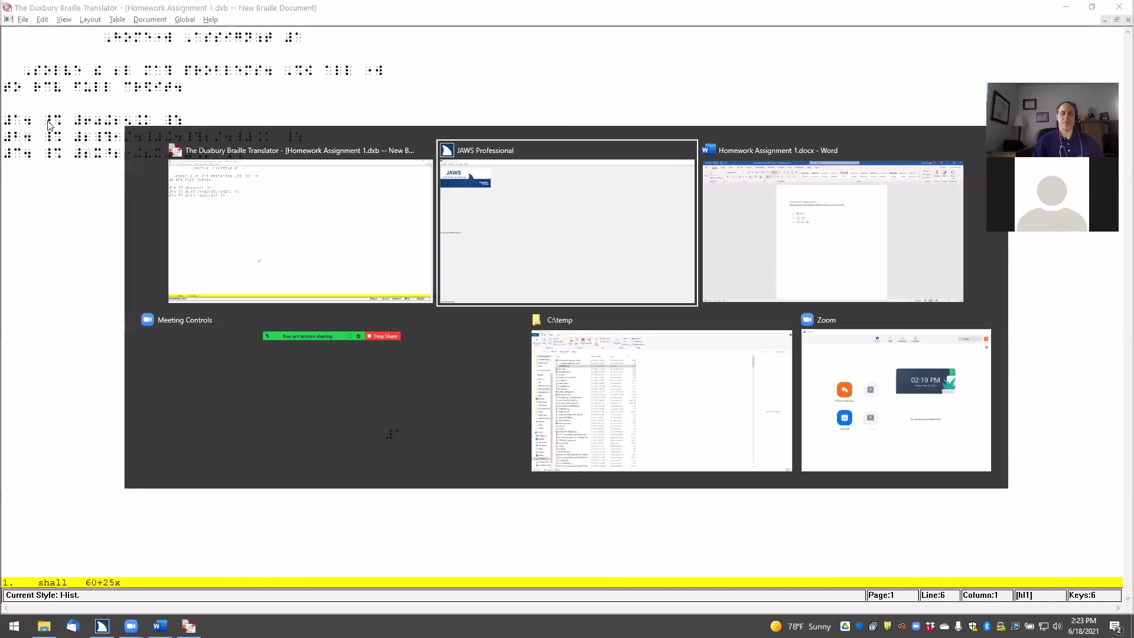